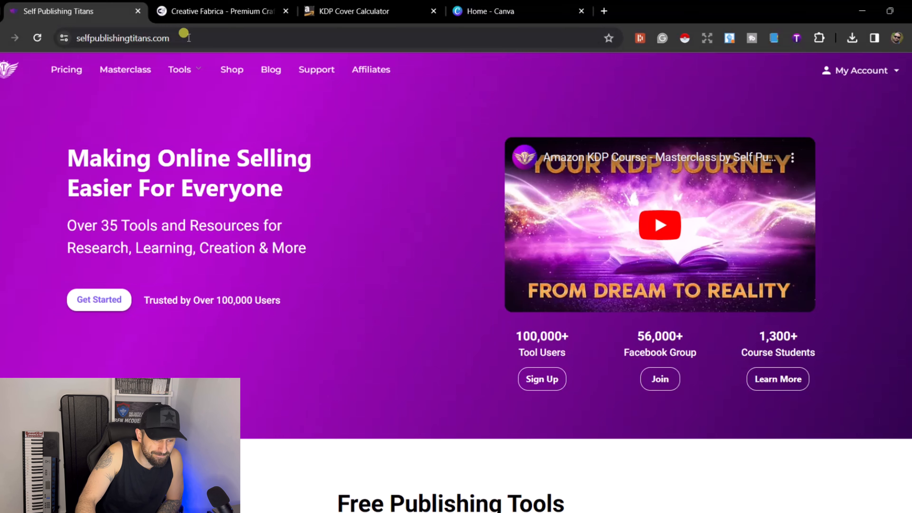
Step: Open the Free Low Content Book Maker and proceed with the 6" x 9" page size
mouse_move(179, 69)
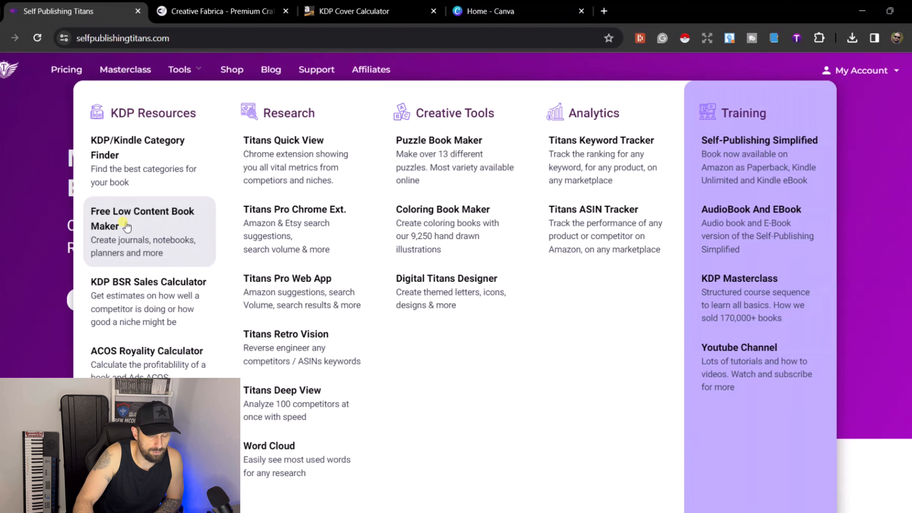
click(127, 226)
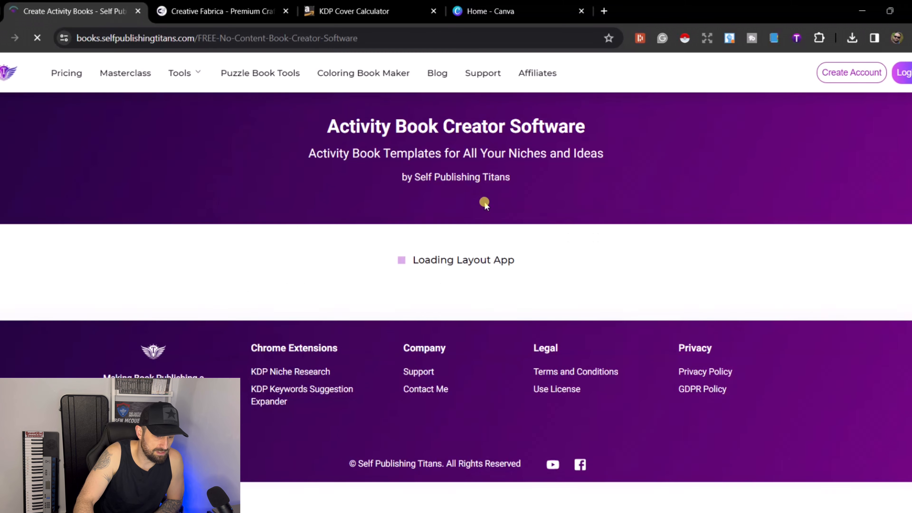
scroll(552, 286, down, 5)
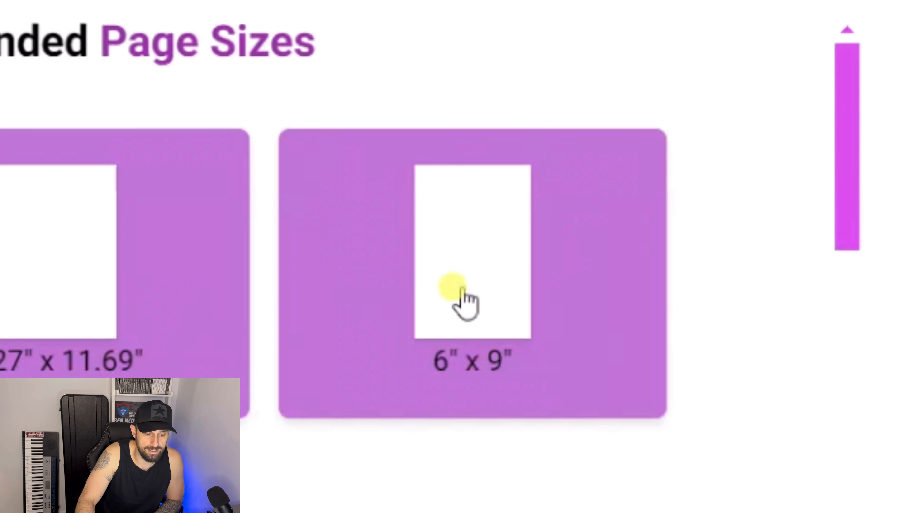
click(469, 295)
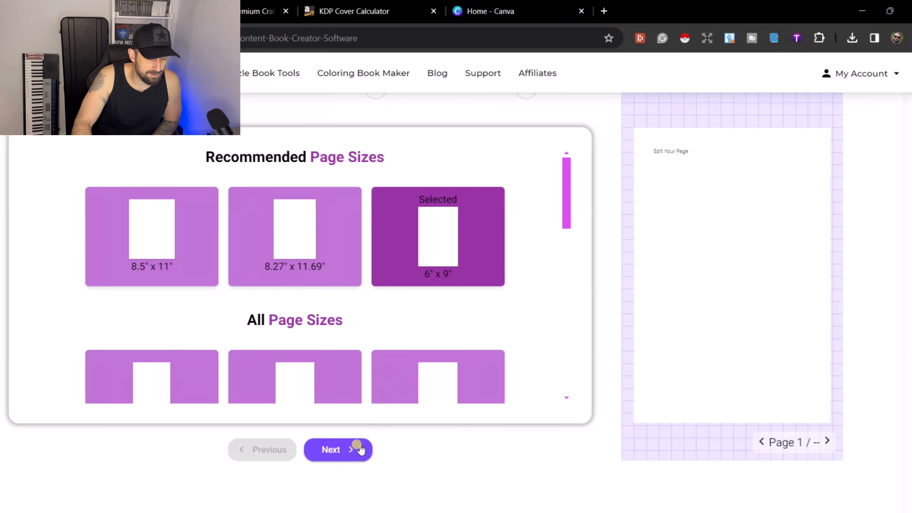
click(359, 449)
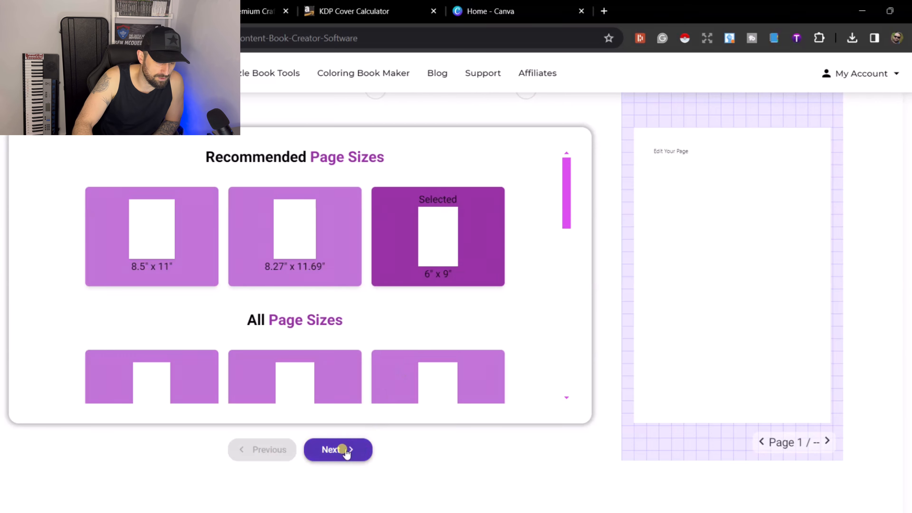
Step: Add a Hexagon Page and an Isometric Page to the book's content list
click(186, 244)
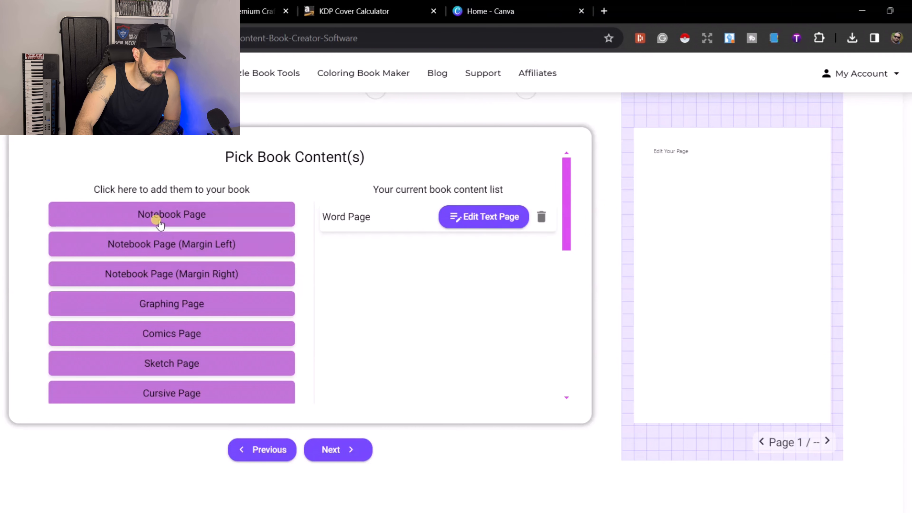
scroll(157, 216, down, 5)
scroll(149, 280, down, 4)
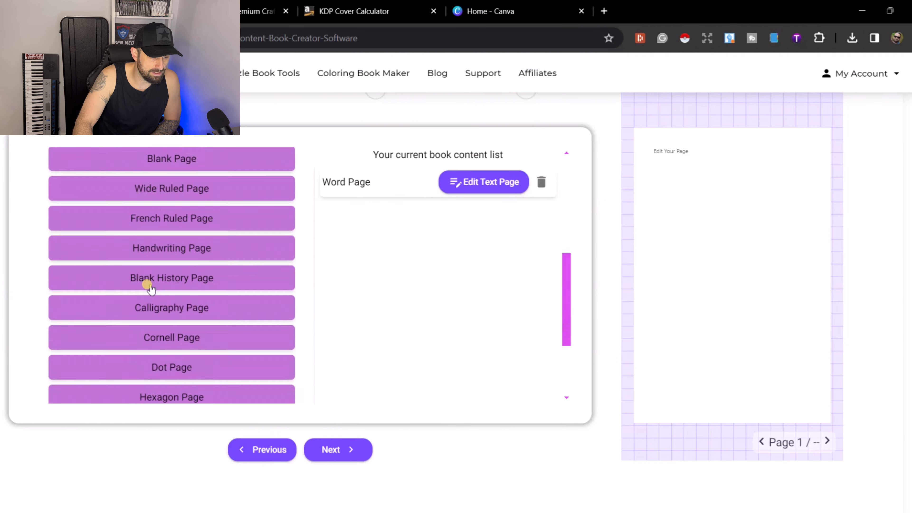
scroll(150, 290, up, 2)
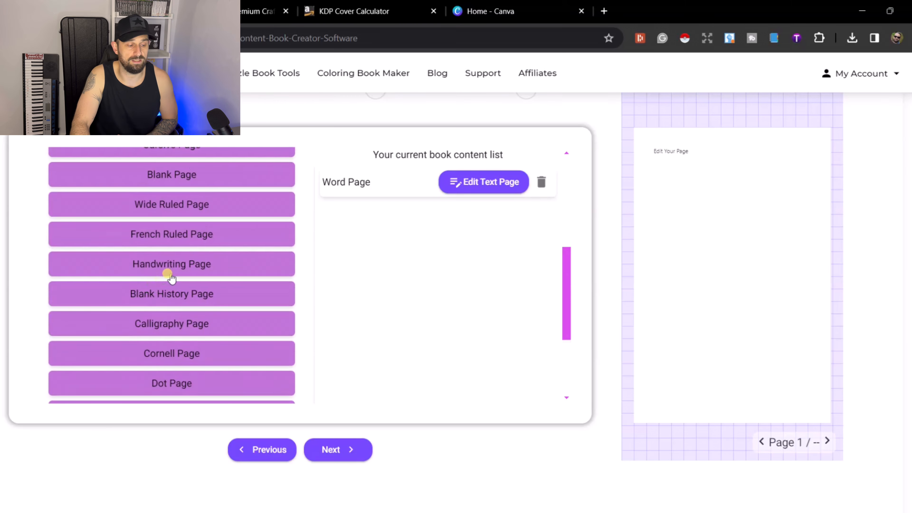
scroll(147, 265, down, 2)
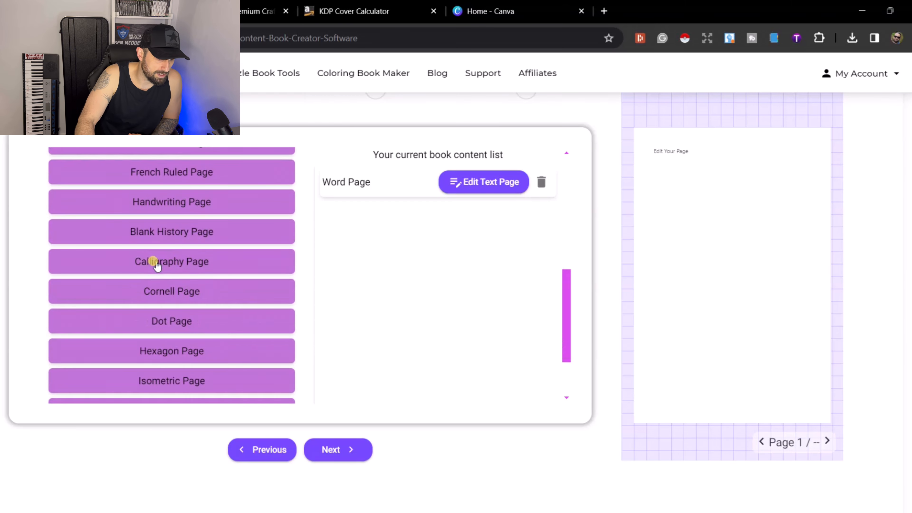
scroll(149, 260, down, 2)
scroll(149, 260, down, 1)
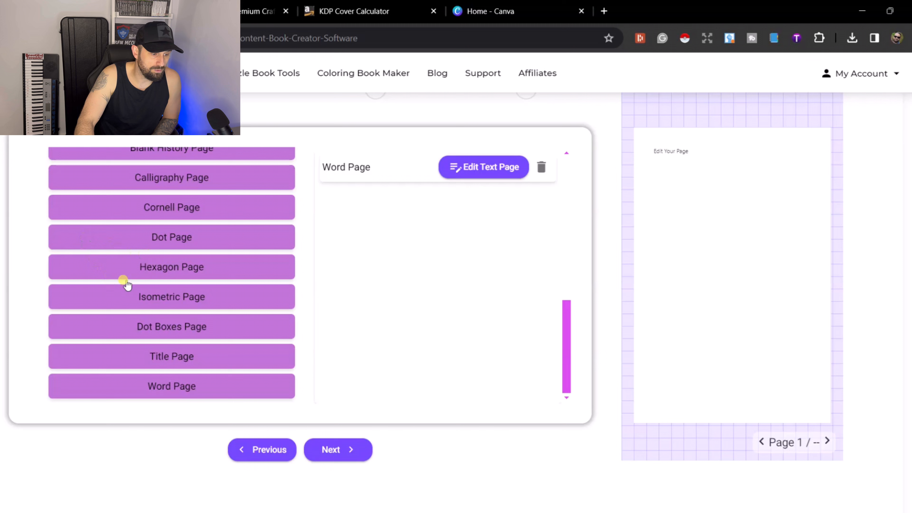
click(196, 268)
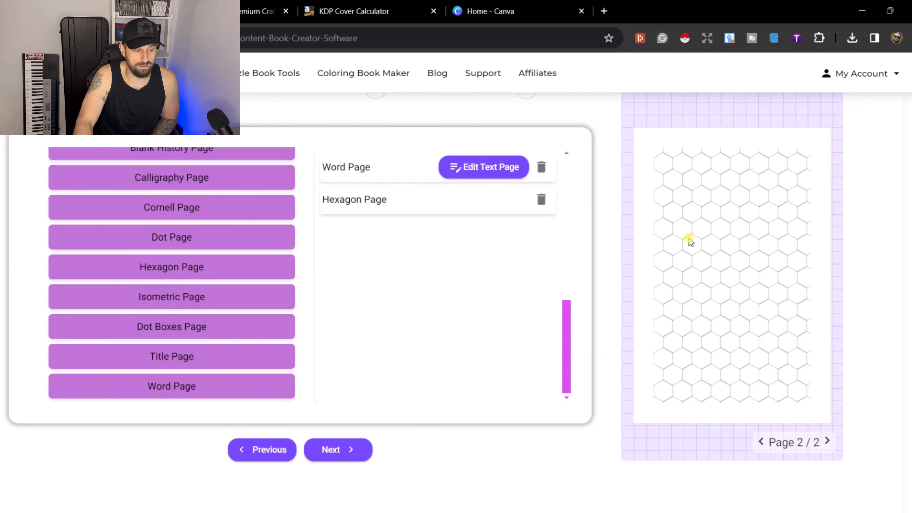
scroll(178, 268, down, 2)
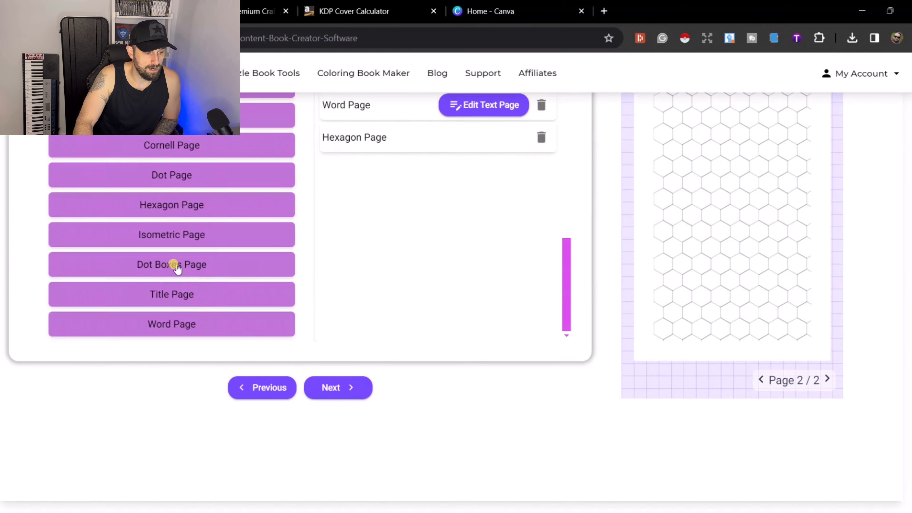
scroll(197, 252, up, 2)
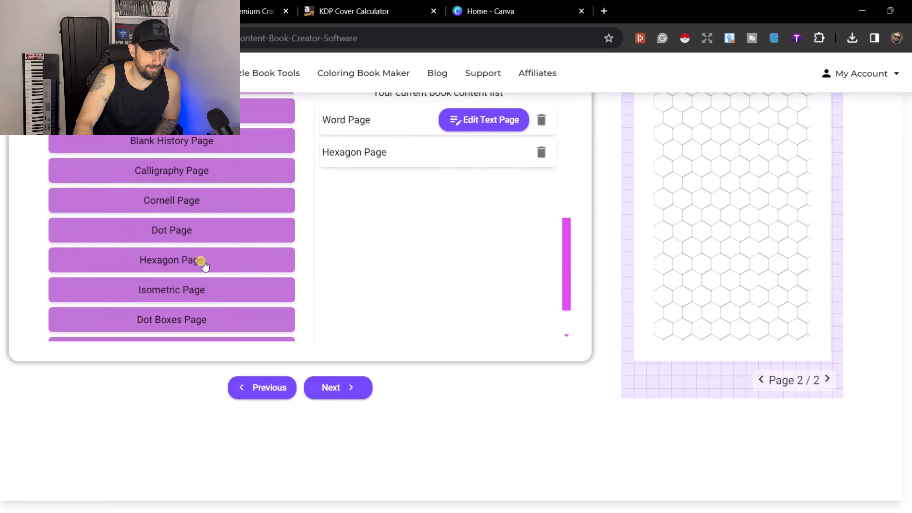
click(186, 297)
scroll(464, 271, up, 3)
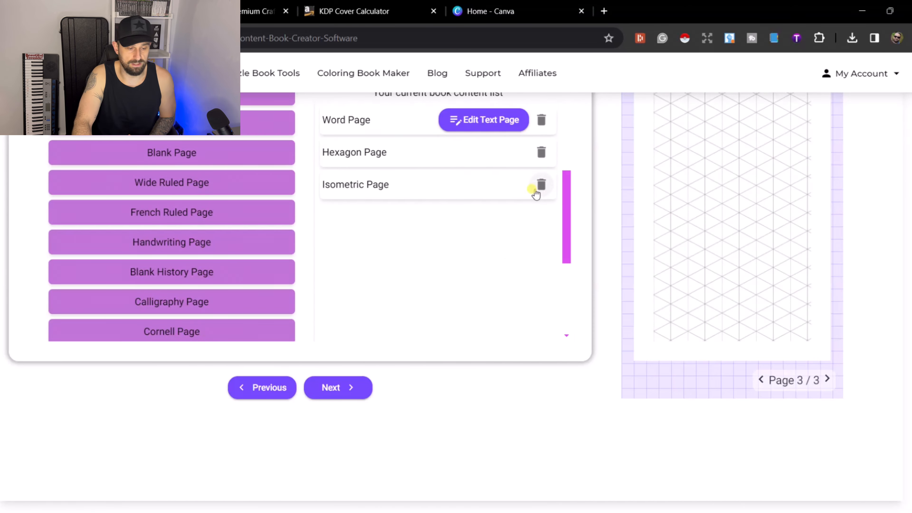
Step: Remove the Isometric Page and the Hexagon Page from the book's content list
click(540, 185)
click(541, 152)
scroll(220, 241, up, 3)
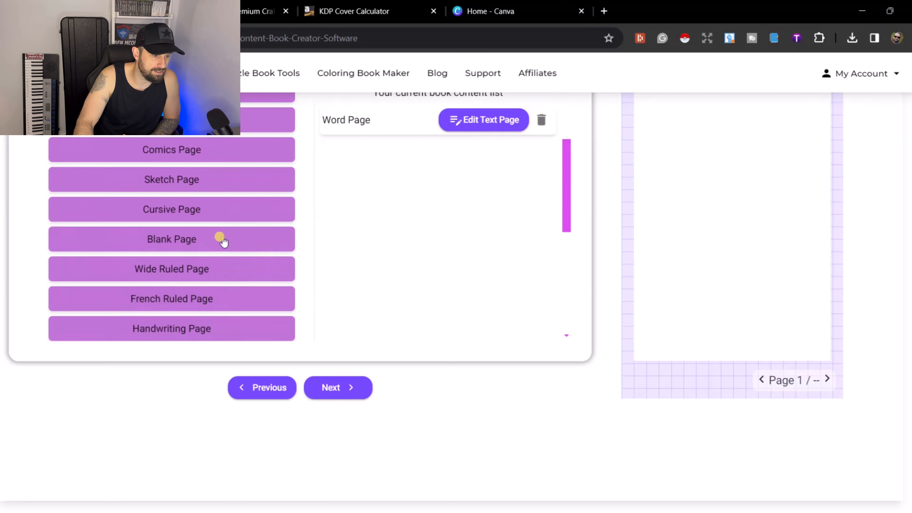
Step: Add a Dot Page to the book contents and delete the Word Page
scroll(215, 241, up, 2)
scroll(217, 238, down, 8)
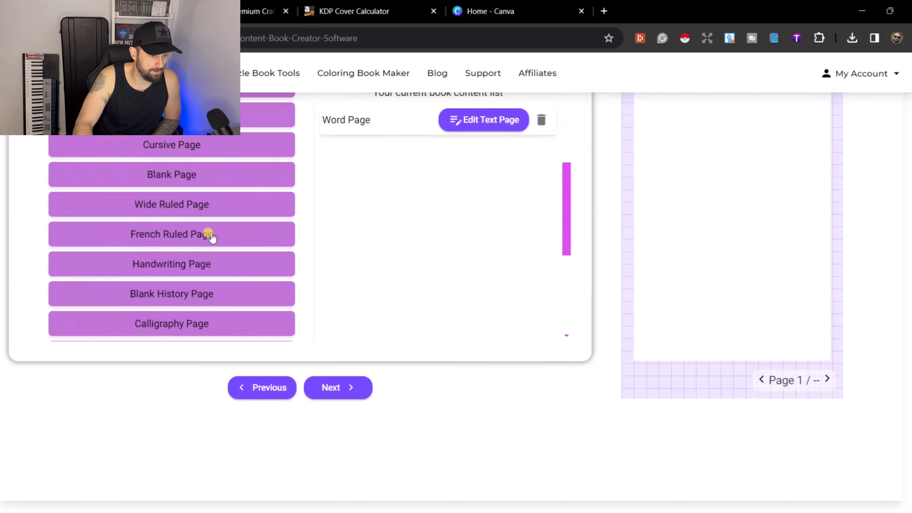
click(193, 261)
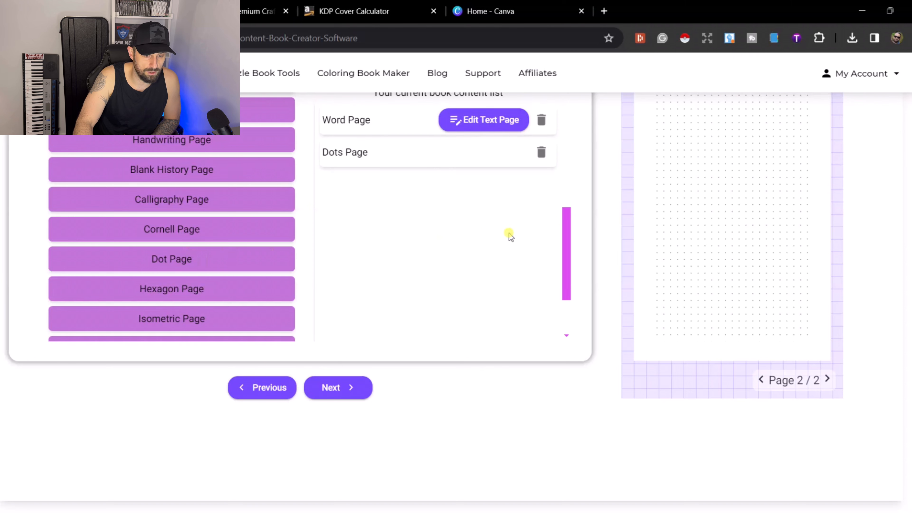
scroll(875, 325, up, 4)
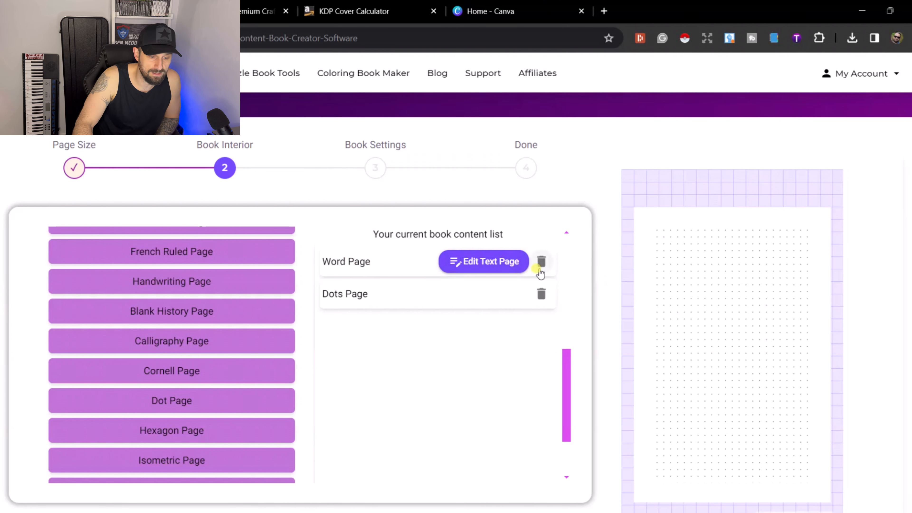
click(541, 262)
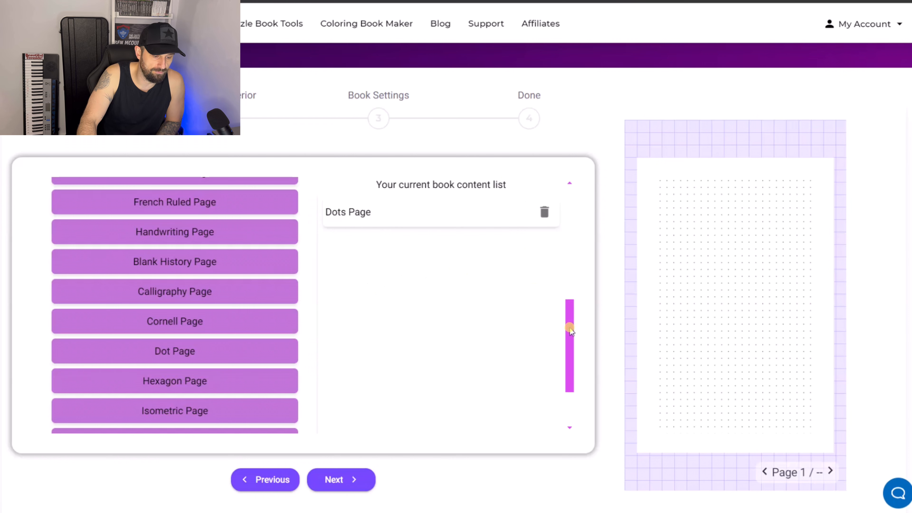
Step: Keep adding Dot Pages until the book interior has 100 pages
click(188, 352)
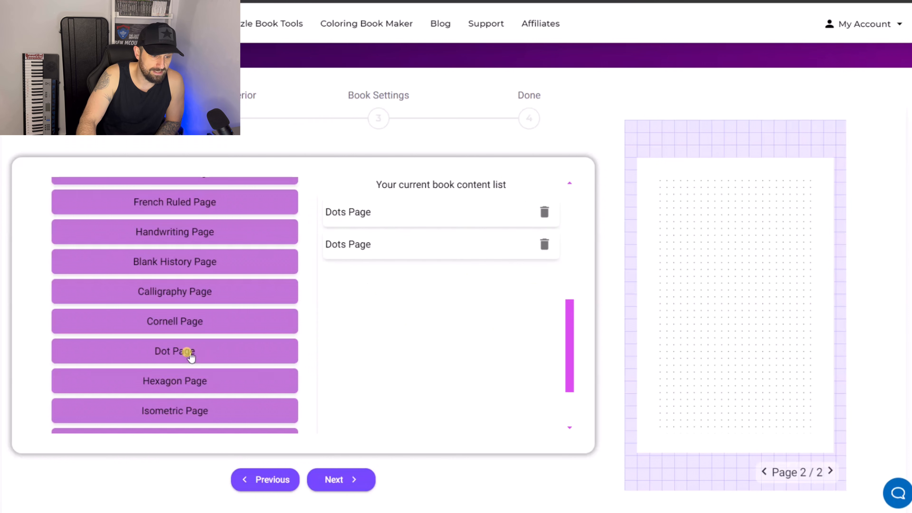
triple_click(189, 353)
double_click(190, 353)
triple_click(189, 352)
double_click(189, 353)
double_click(189, 353)
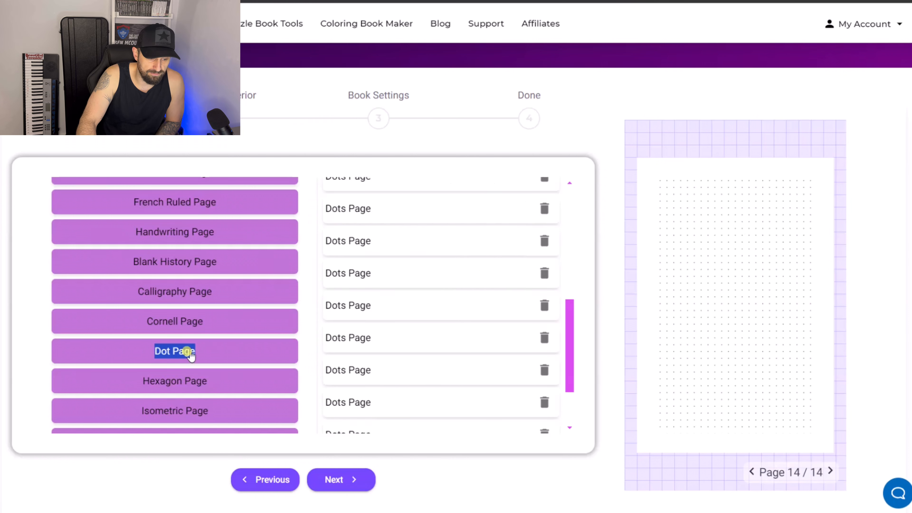
triple_click(190, 352)
double_click(189, 353)
double_click(189, 352)
double_click(190, 353)
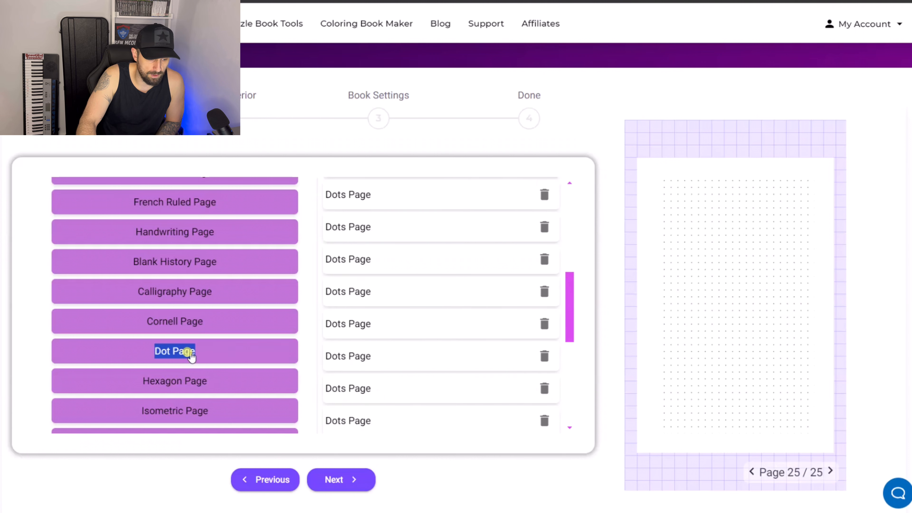
double_click(190, 352)
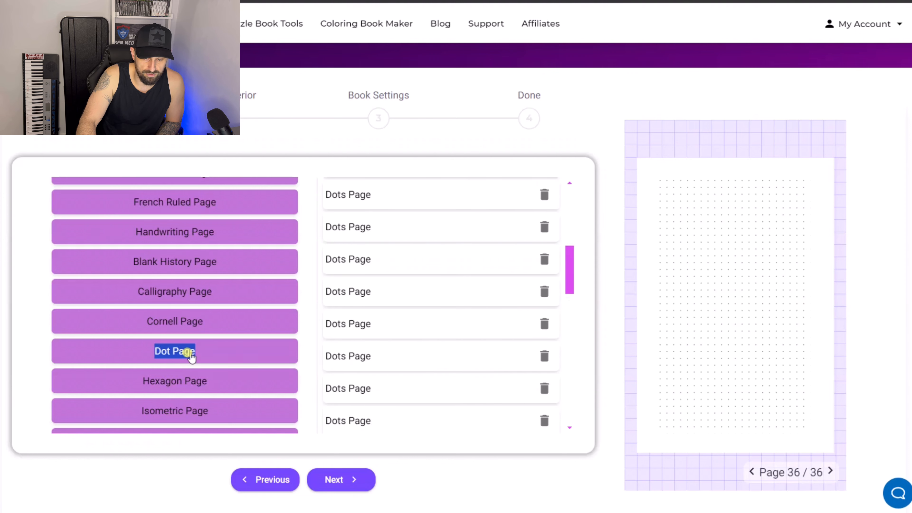
triple_click(189, 353)
double_click(189, 352)
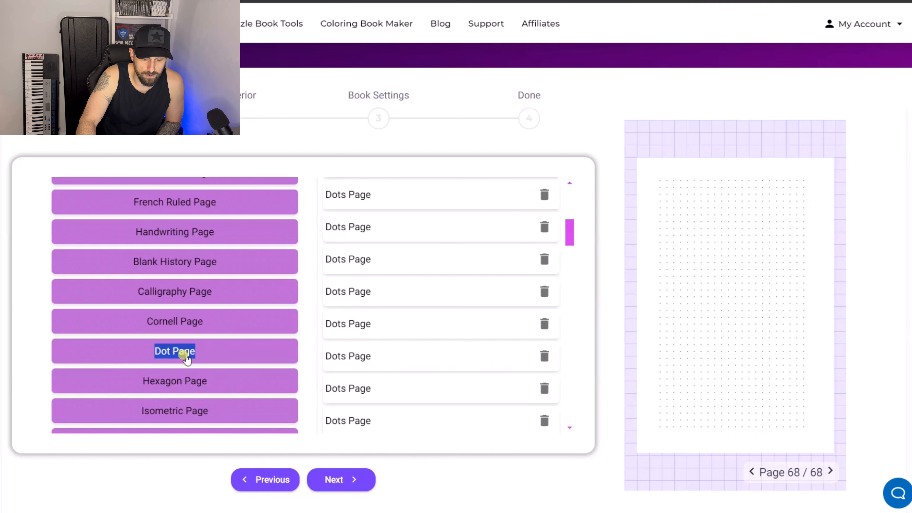
double_click(186, 355)
double_click(185, 355)
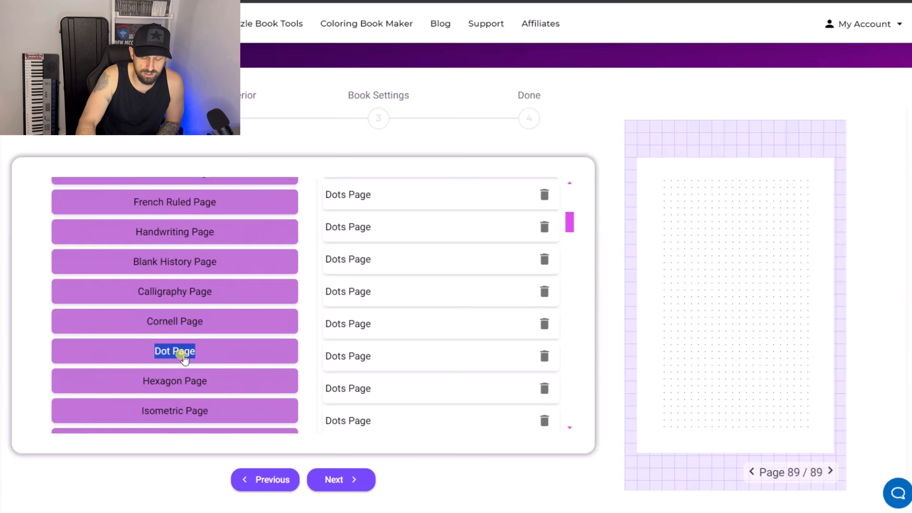
double_click(184, 356)
triple_click(184, 356)
double_click(184, 355)
click(184, 356)
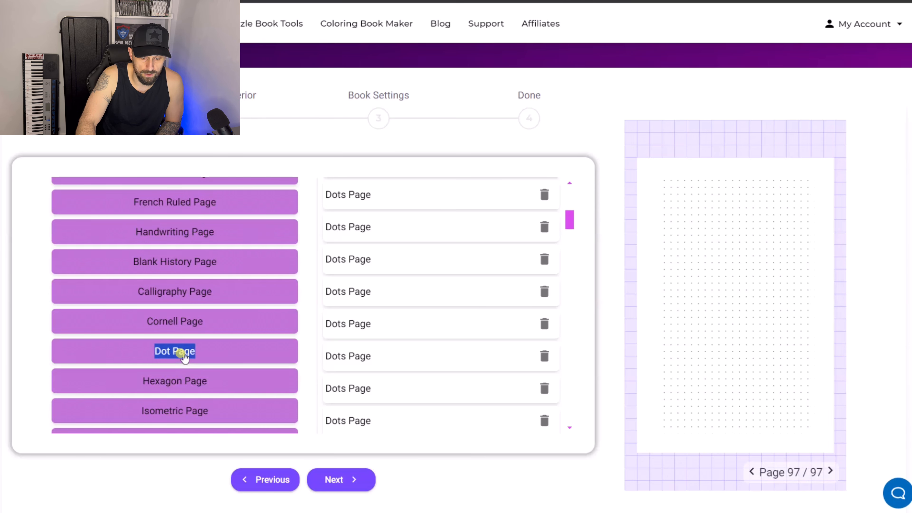
click(184, 355)
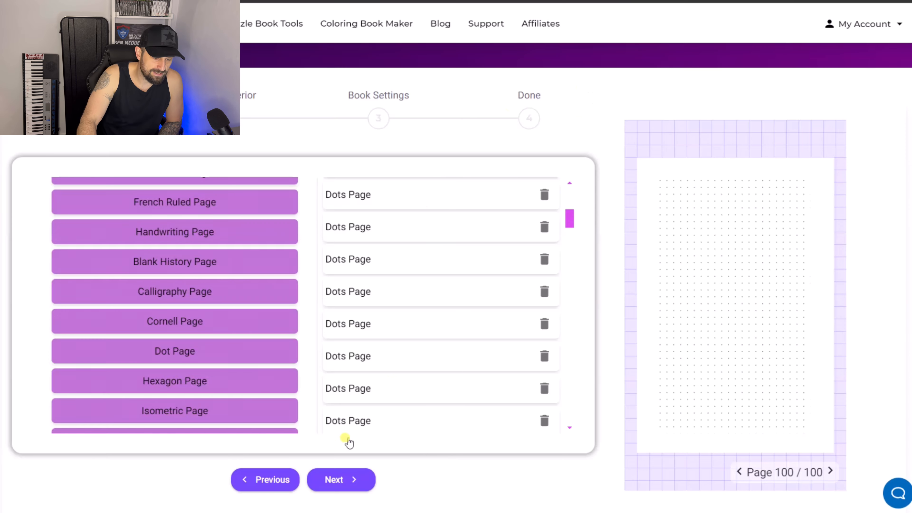
Step: Finish the book with the No Bleed and Completed Layout settings and open its download page
click(339, 478)
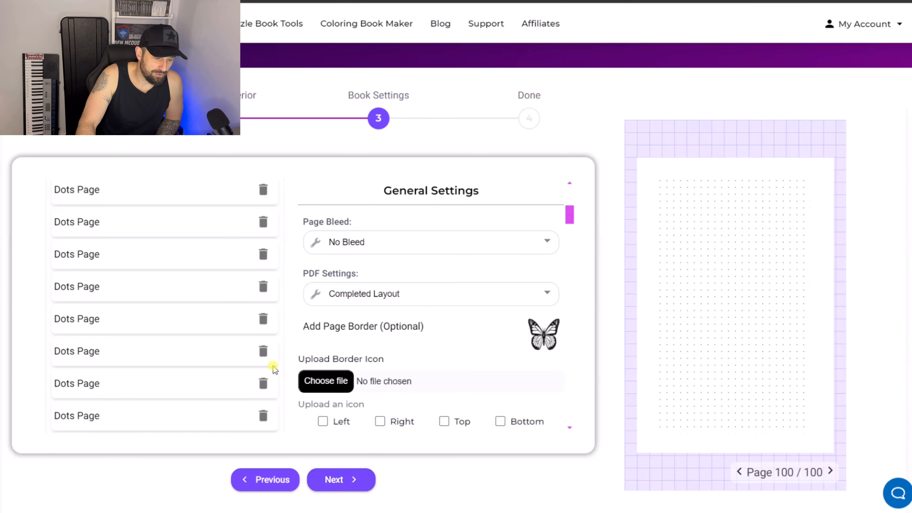
click(347, 489)
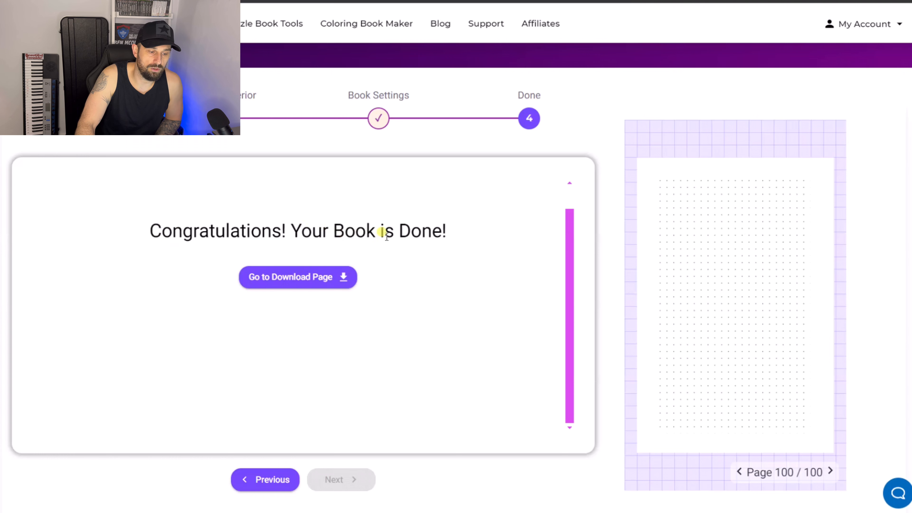
click(289, 280)
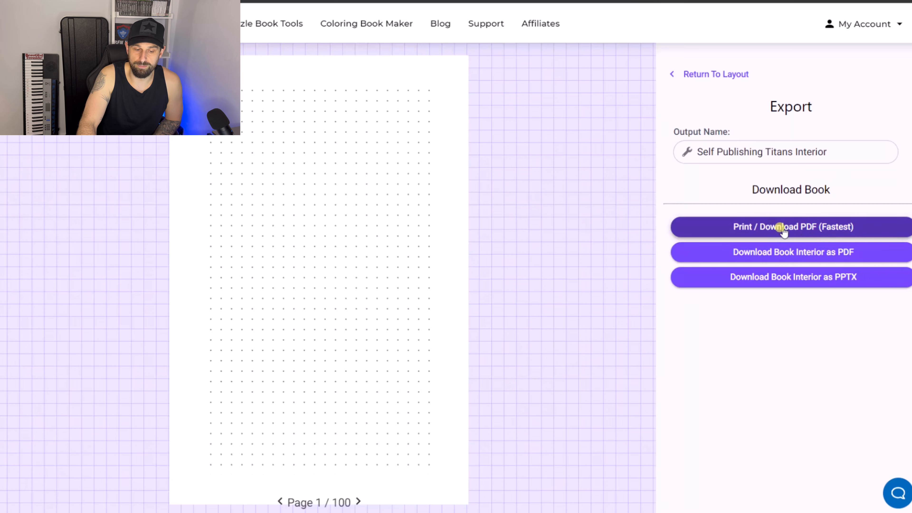
Step: Name the output "dot grid journal interior" and download the book as a PDF
drag(814, 150, 695, 153)
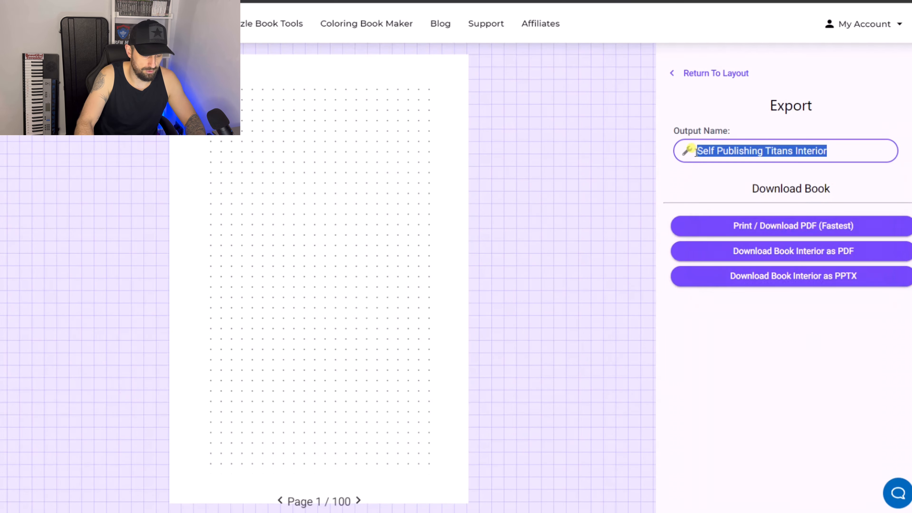
text(do)
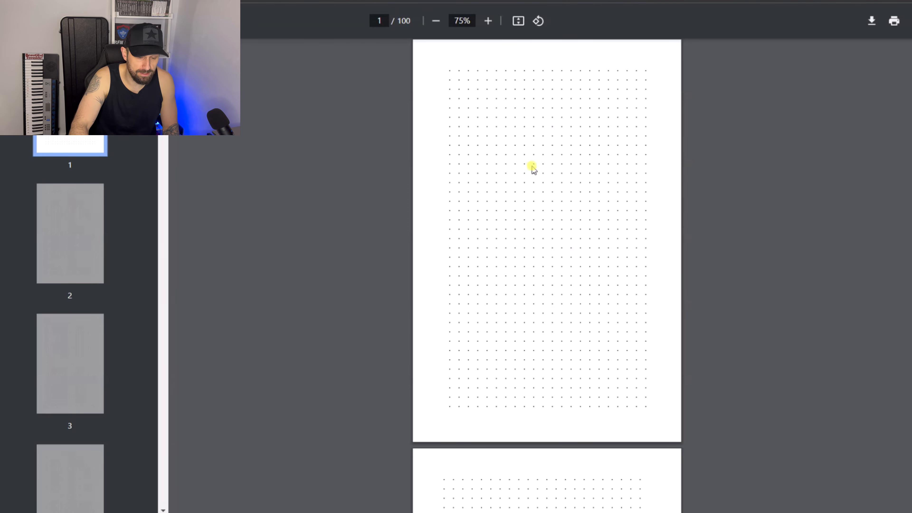
Step: Look through the first pages of the downloaded dot grid PDF to check the page layout
scroll(583, 187, down, 15)
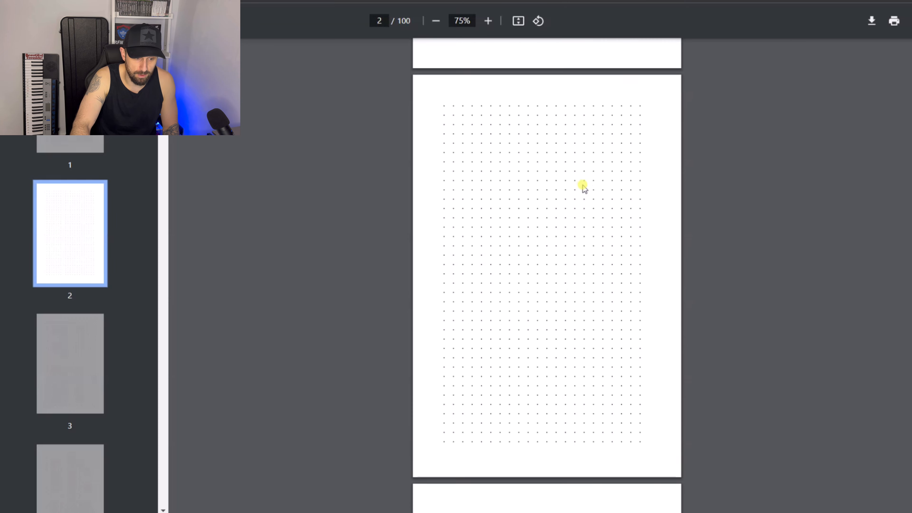
scroll(582, 180, down, 8)
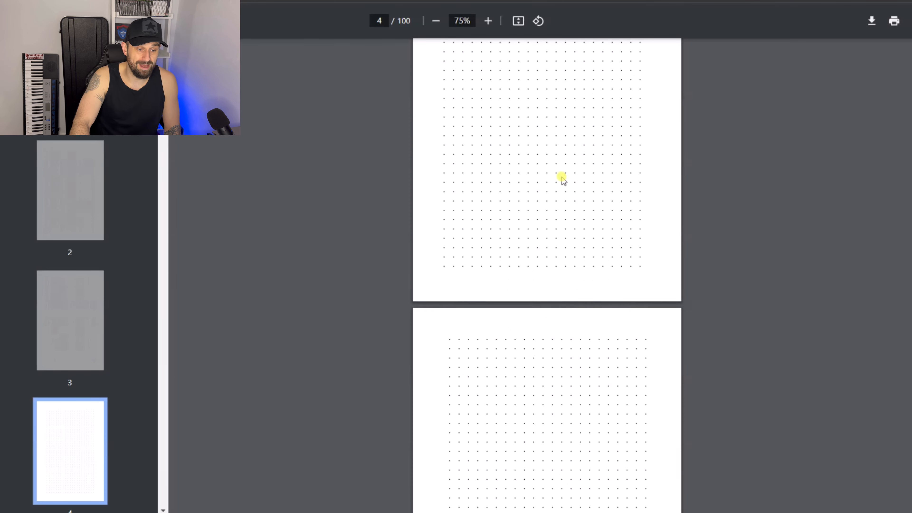
scroll(559, 180, down, 6)
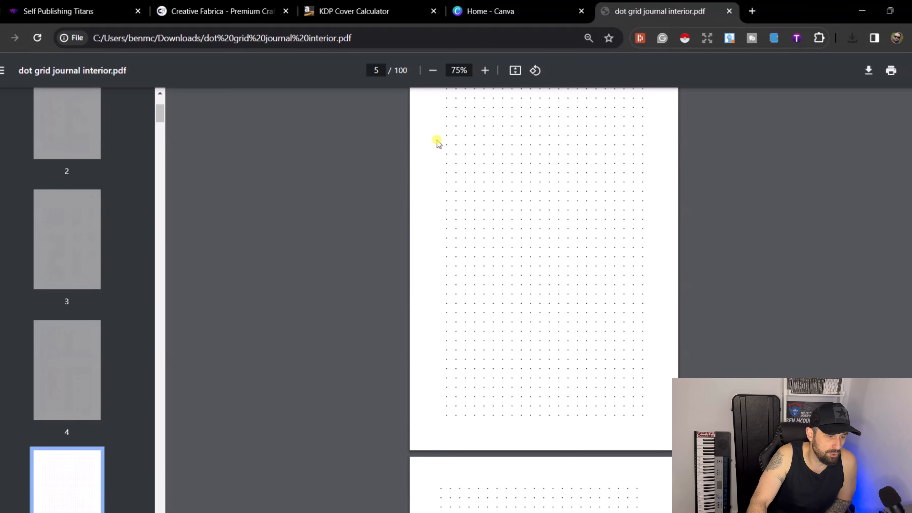
Step: Switch to Creative Fabrica and limit the flowers search results to the Freebies category
click(231, 16)
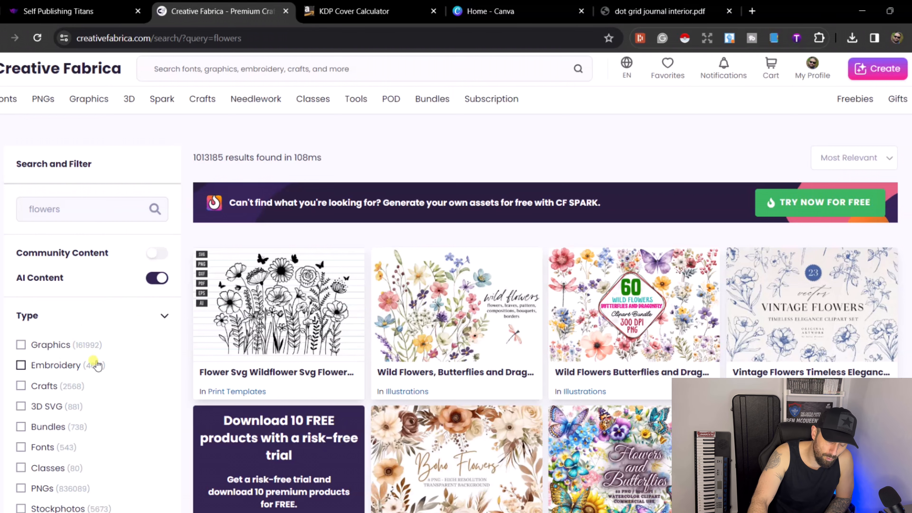
scroll(96, 365, down, 6)
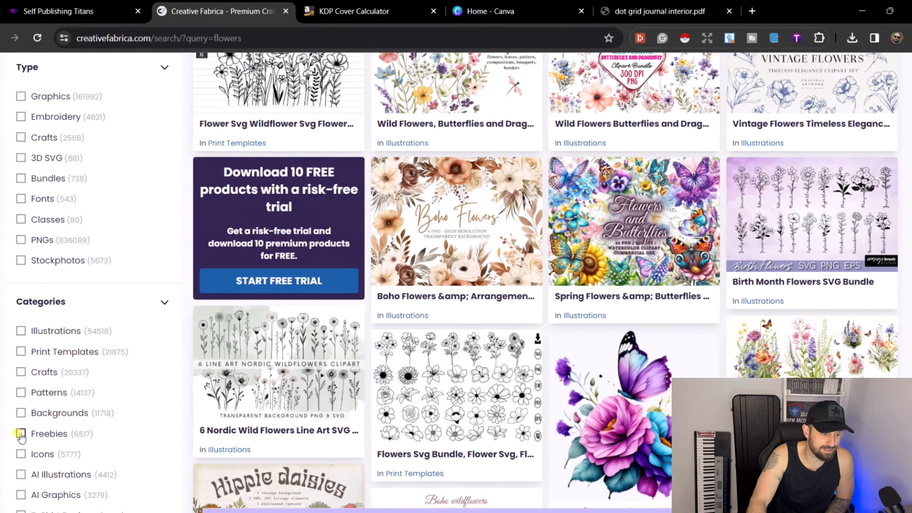
click(21, 433)
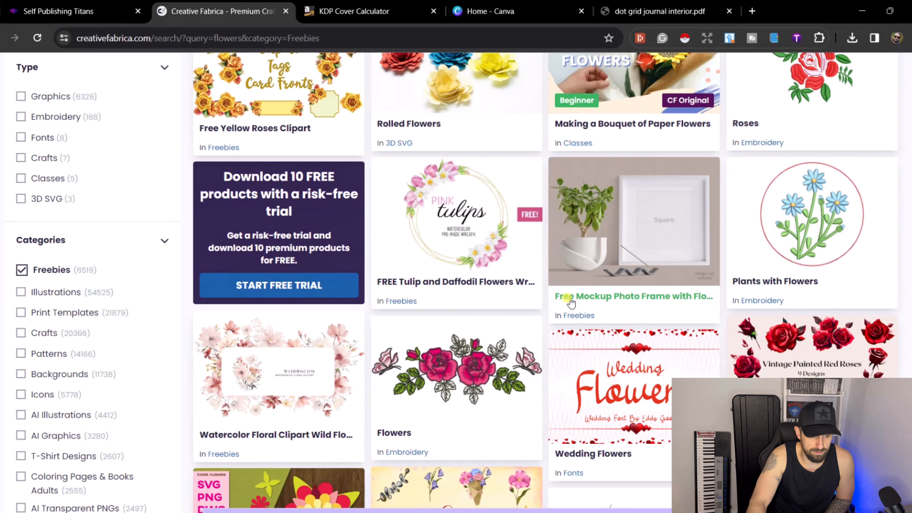
Step: Browse the free flower graphics, open the Boho Fall Cute Flowers Seamless Patterns product and look over its page
scroll(571, 303, up, 9)
scroll(571, 304, down, 3)
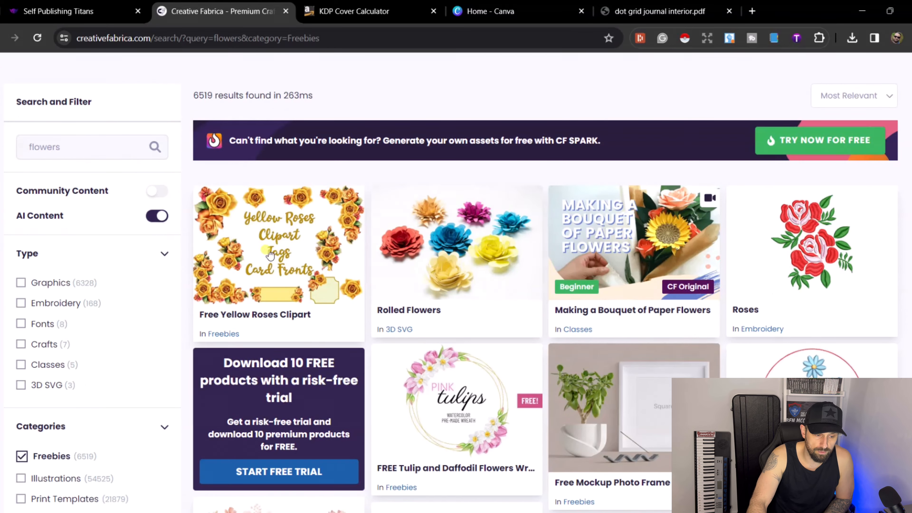
scroll(279, 247, down, 8)
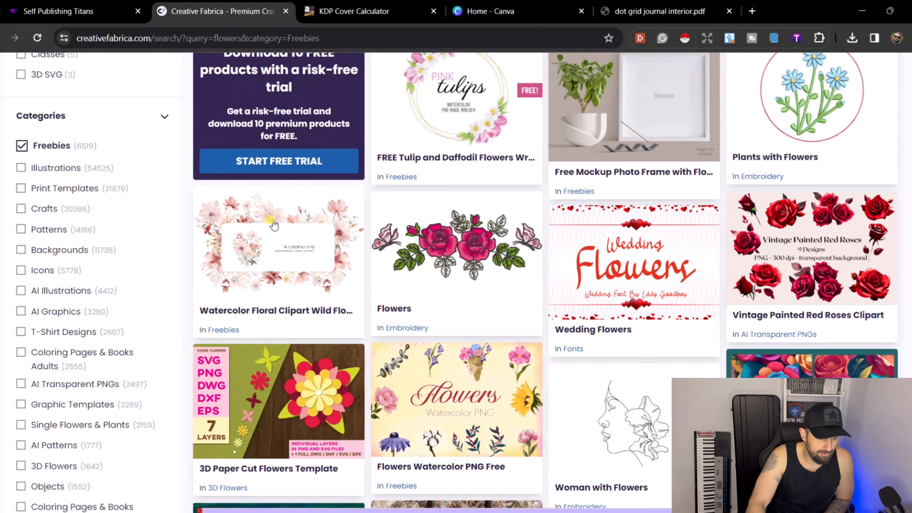
scroll(380, 222, down, 5)
scroll(289, 213, down, 3)
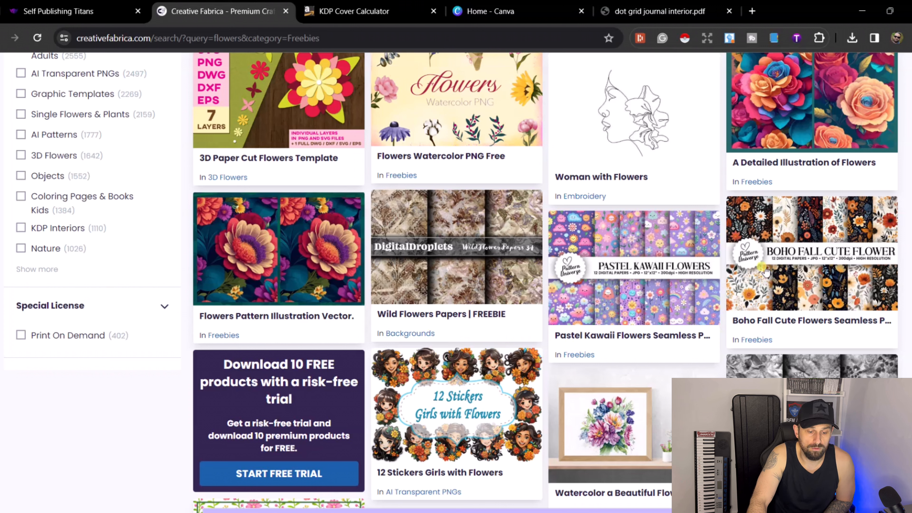
click(785, 320)
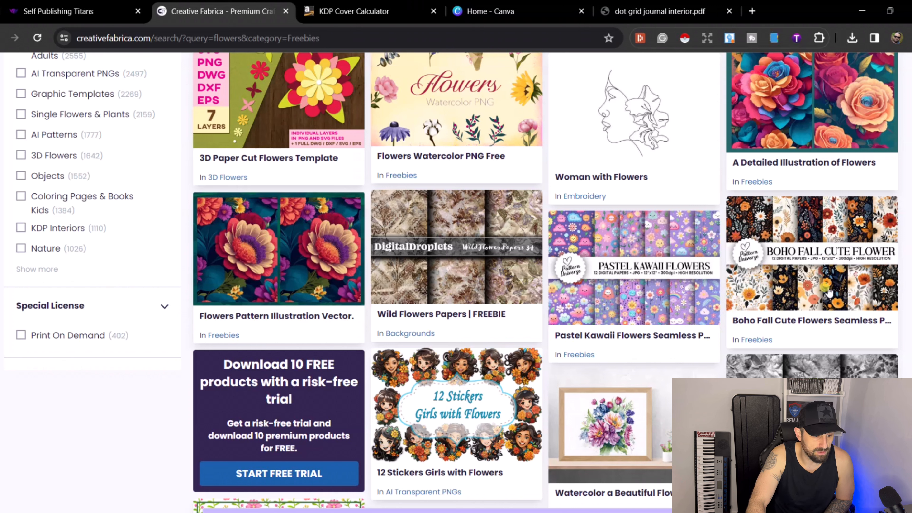
click(806, 320)
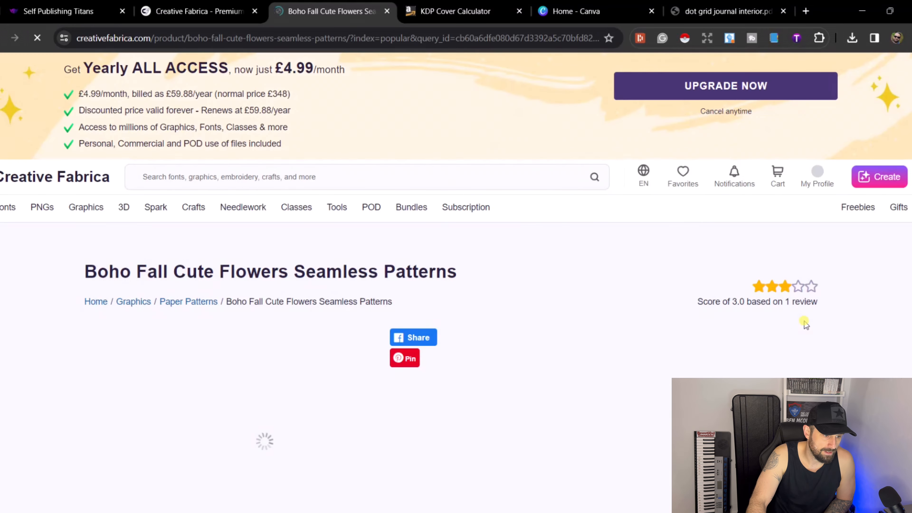
scroll(577, 321, down, 5)
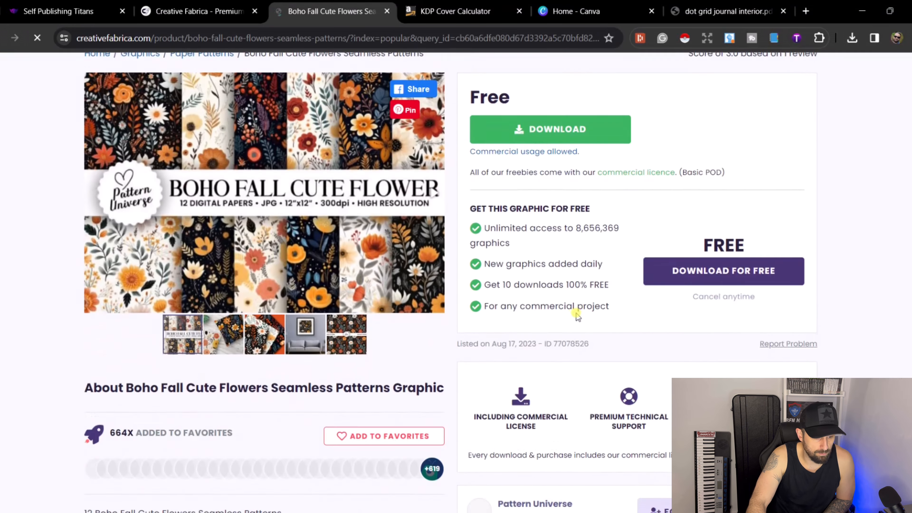
scroll(575, 320, up, 3)
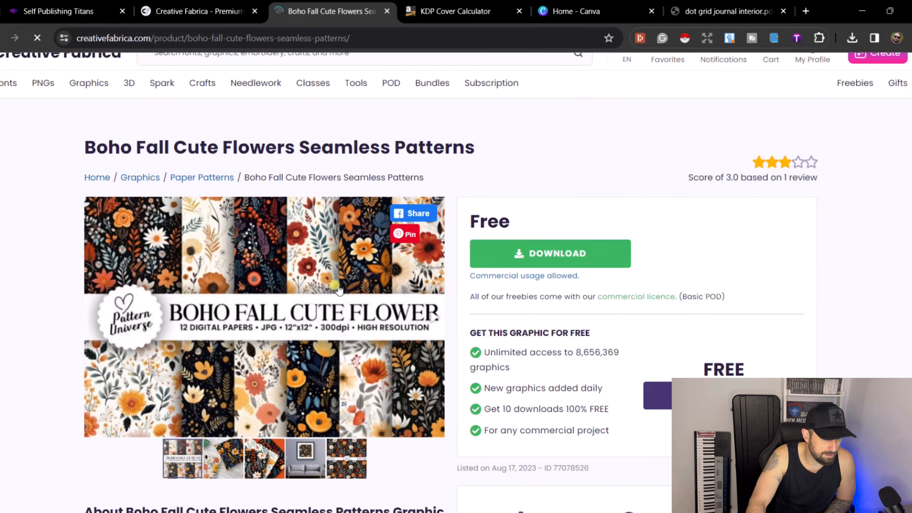
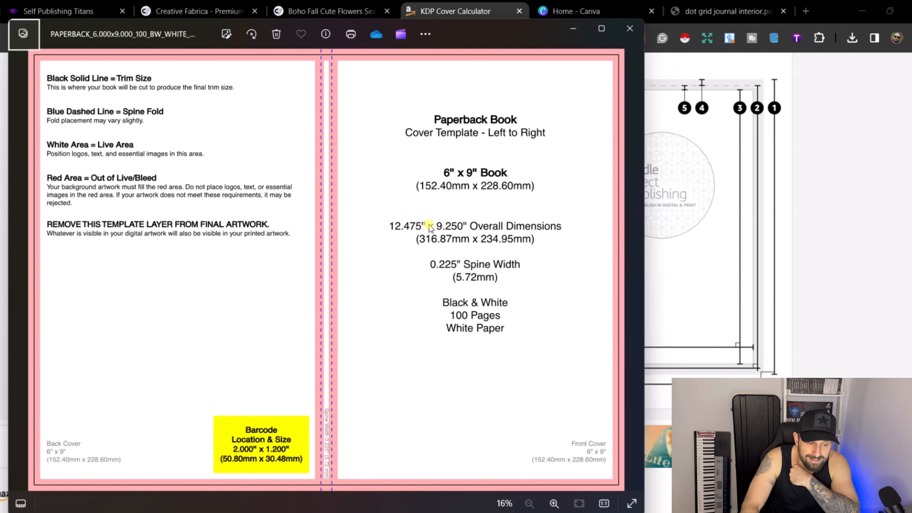
Step: Switch to Canva and create a new custom-size design 12.475 in wide and 9.250 in high
click(591, 11)
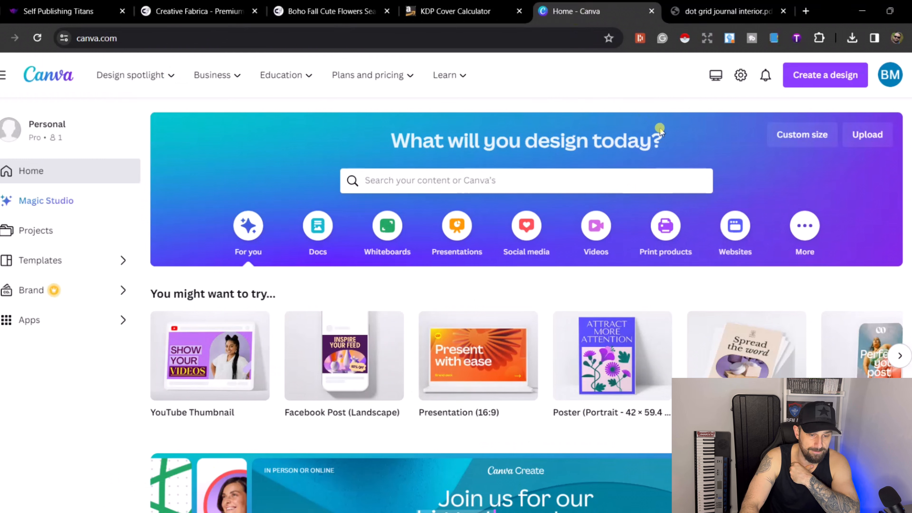
click(794, 135)
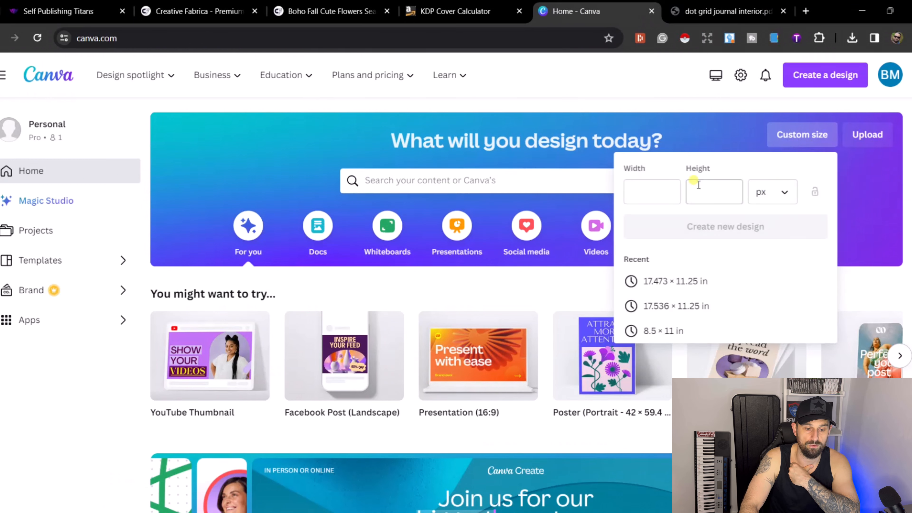
click(786, 194)
click(662, 192)
text(12)
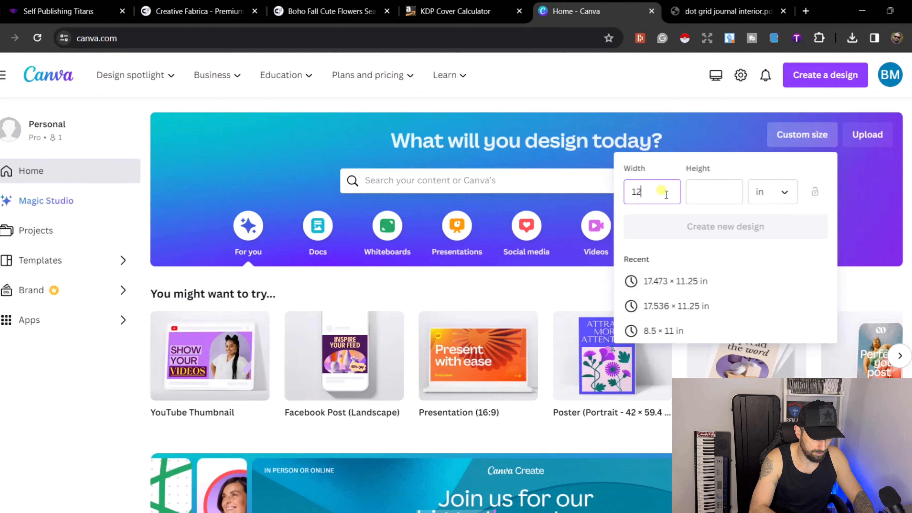
text(.475)
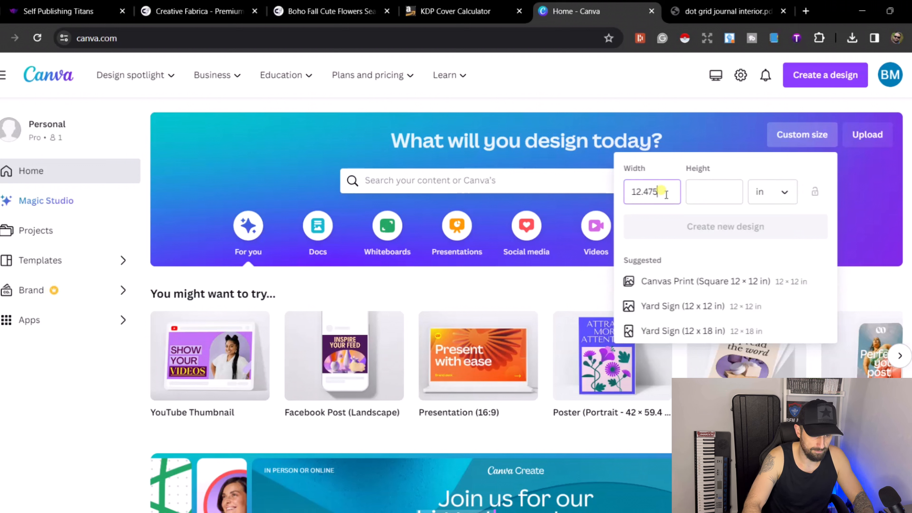
click(694, 192)
text(9)
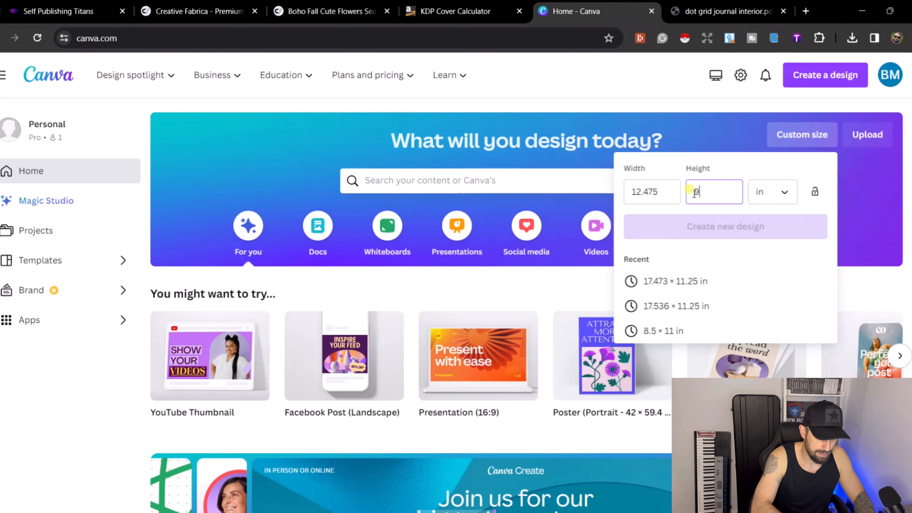
text(.250)
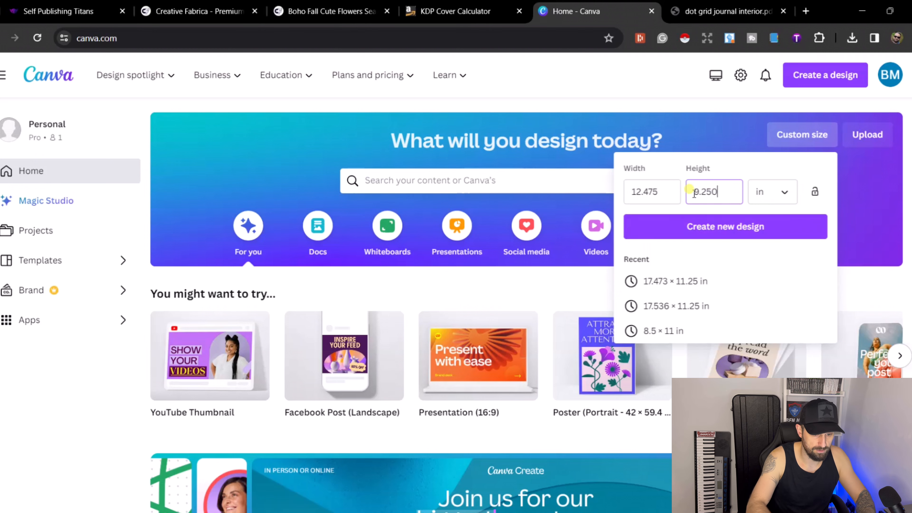
click(731, 233)
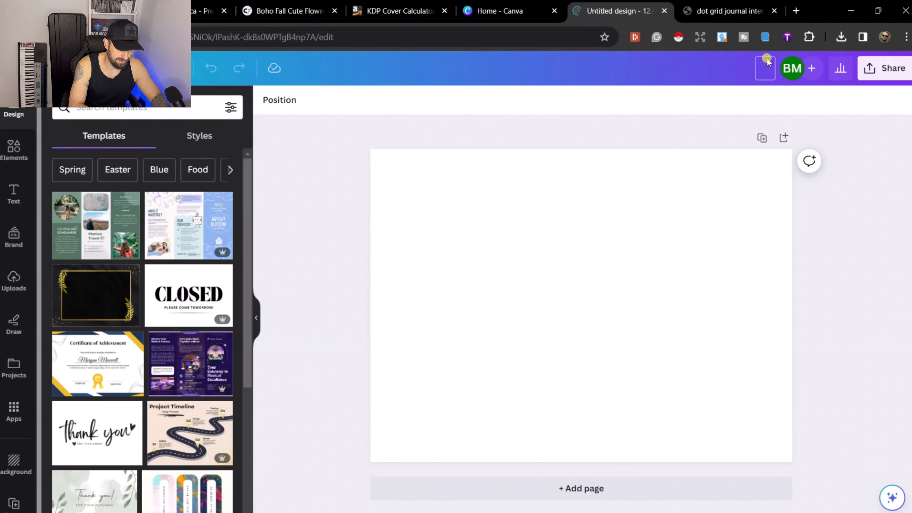
Step: Name the design "flowers dot grid journal cover"
click(765, 65)
text(flowers dot gri)
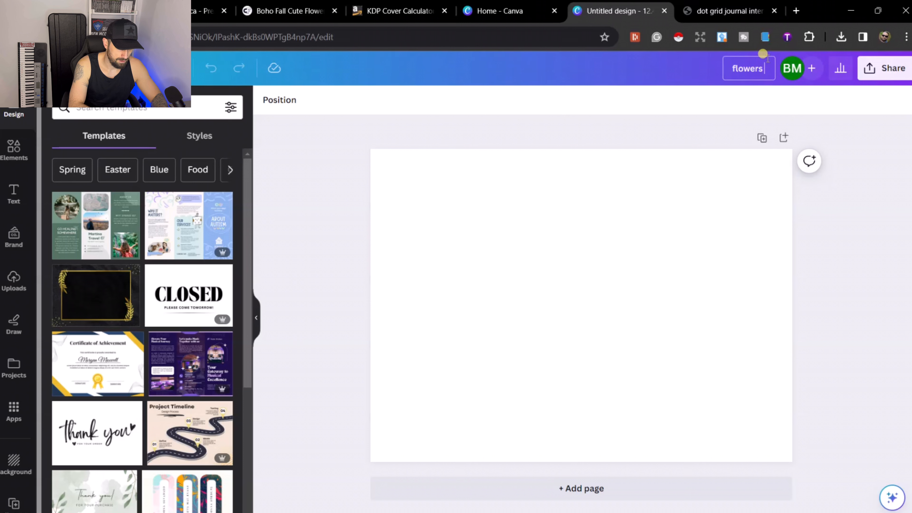
text(d journal)
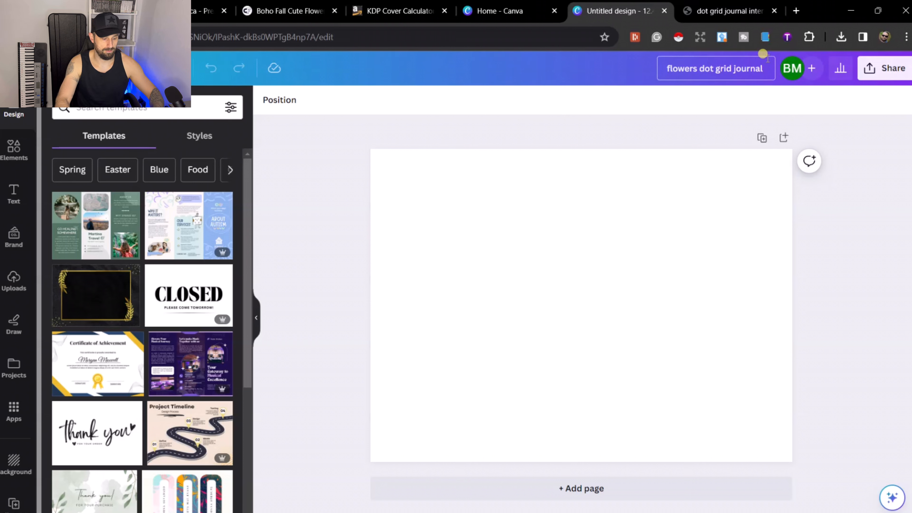
text( cover)
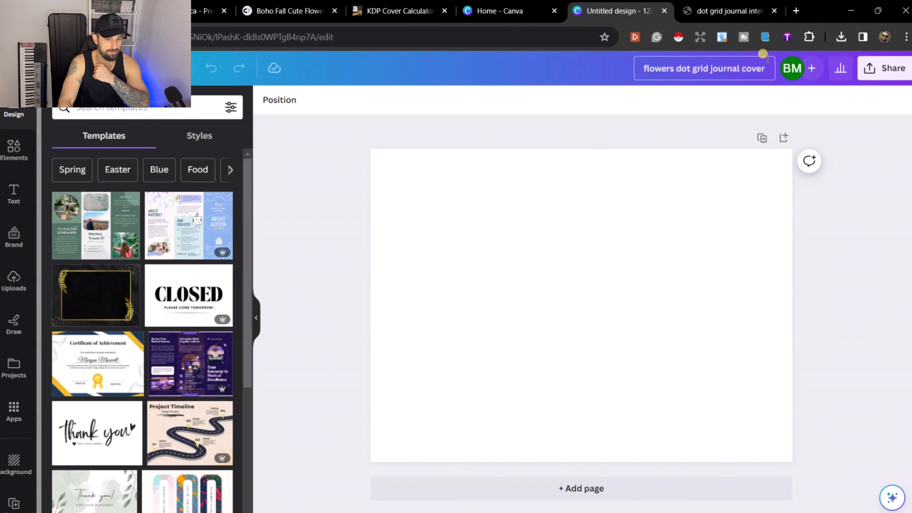
click(857, 134)
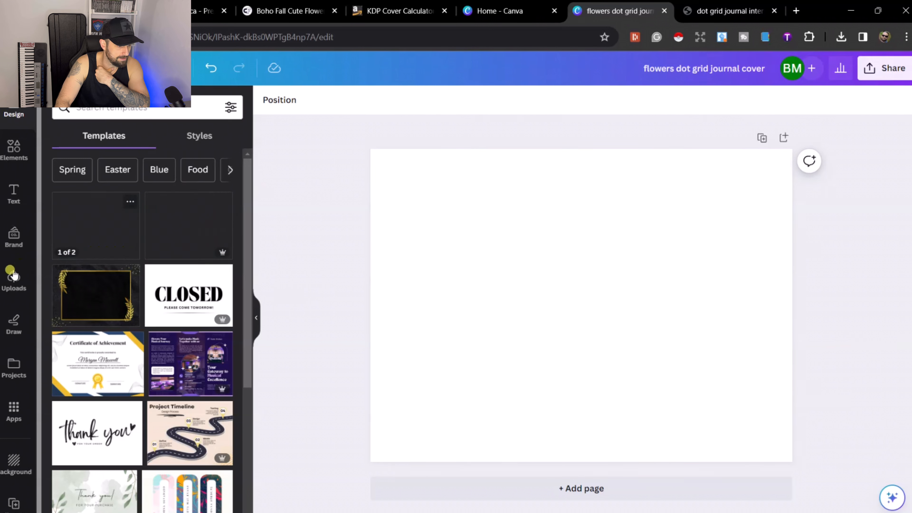
Step: Place the uploaded 6" x 9" paperback cover template on the page and enlarge it to fill the whole page
click(15, 282)
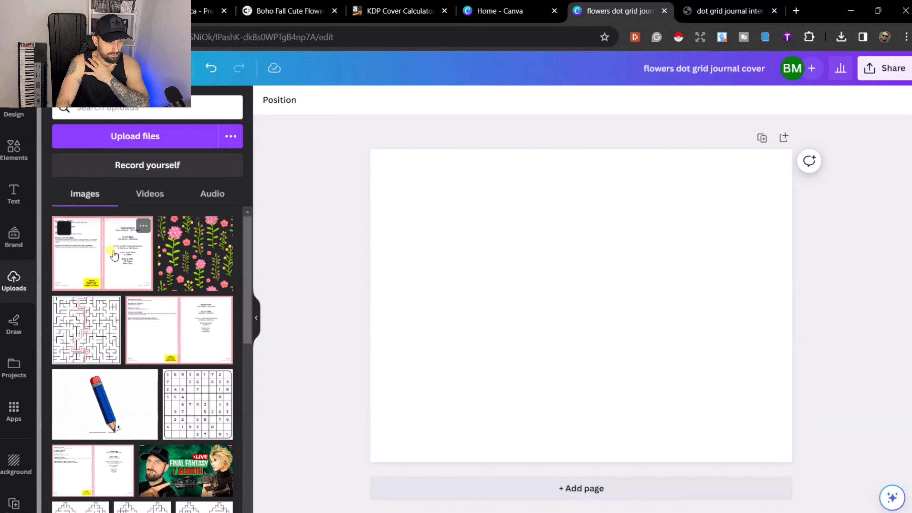
click(114, 256)
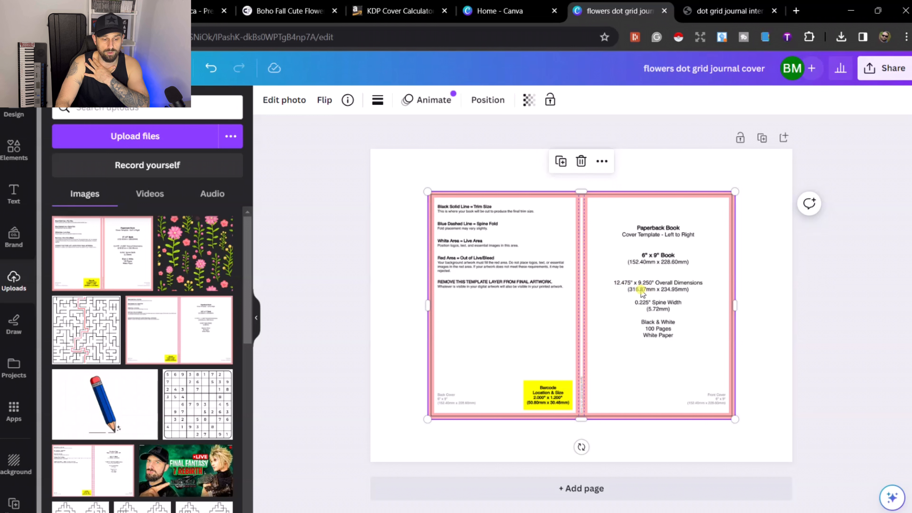
drag(428, 191, 370, 155)
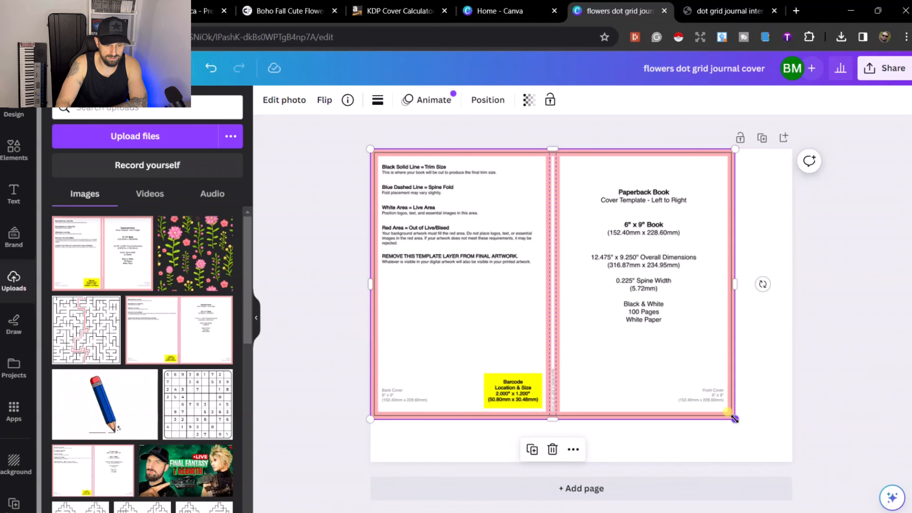
drag(735, 419, 792, 463)
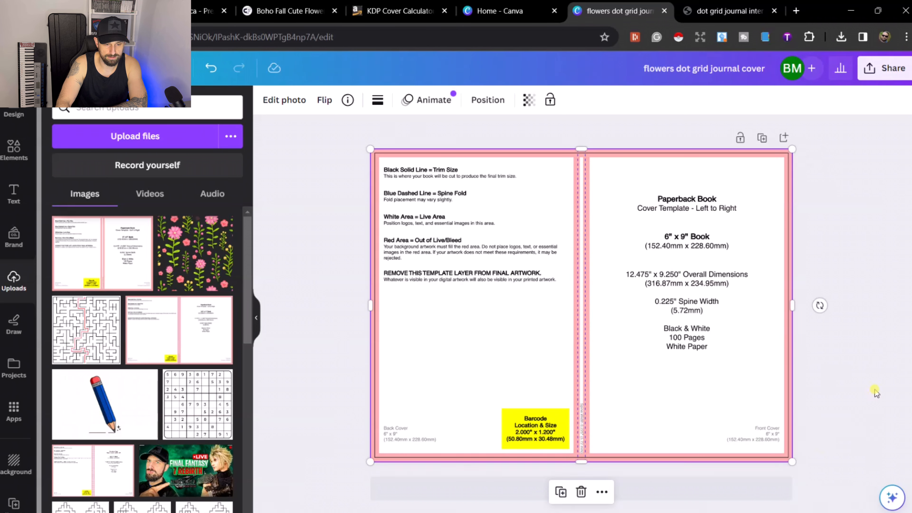
click(899, 367)
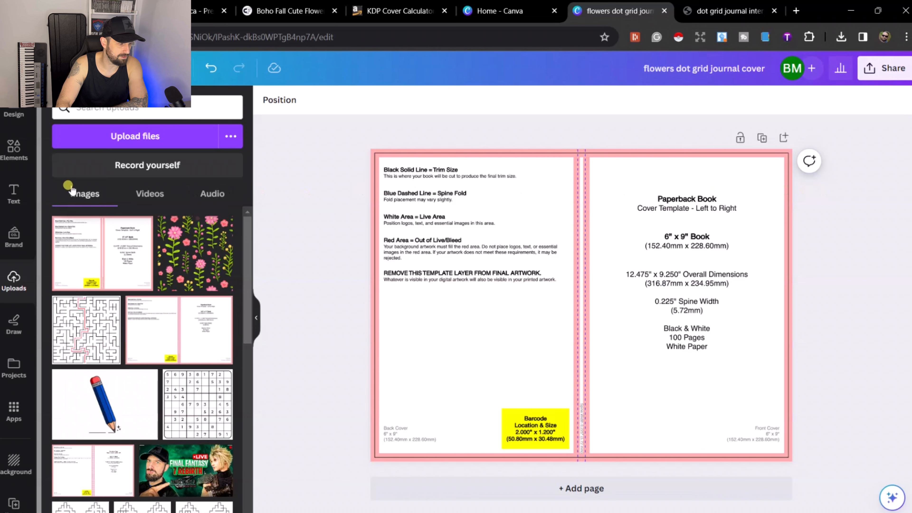
Step: Add a square shape and stretch it slightly past the page edges to cover the whole template
click(14, 153)
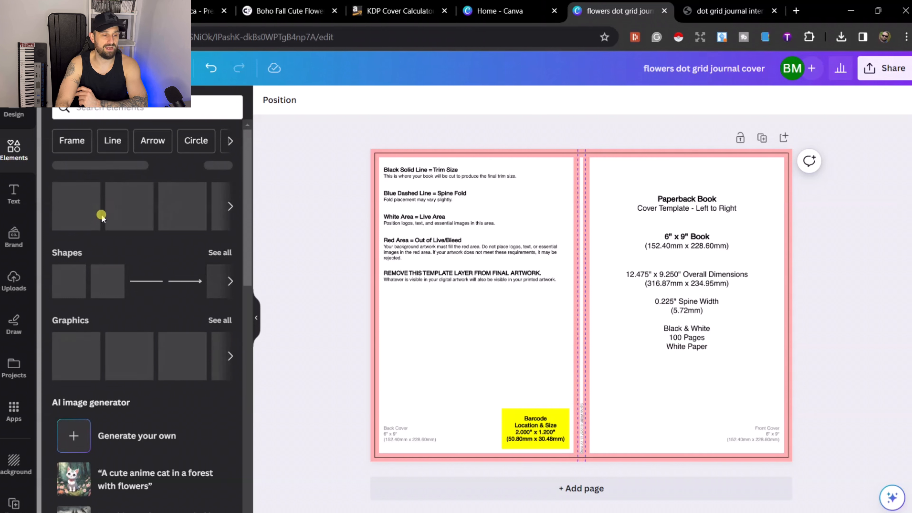
click(59, 292)
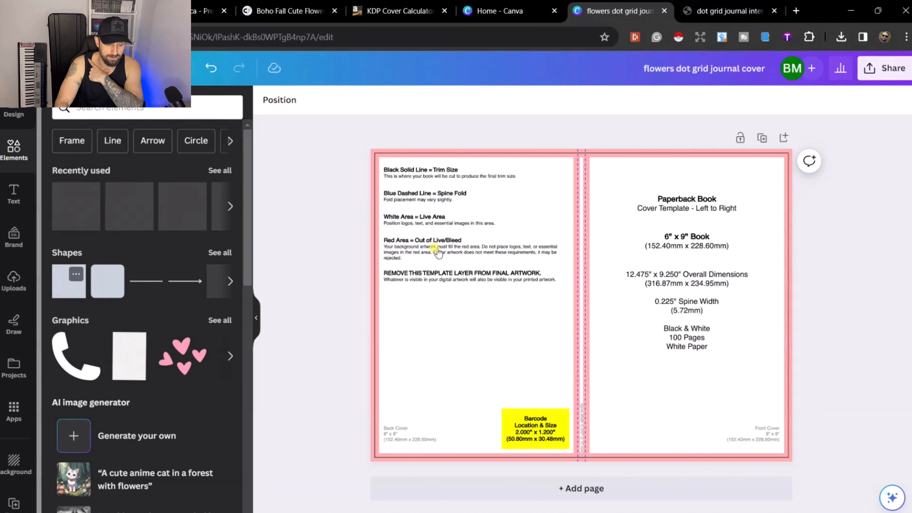
drag(539, 262, 359, 143)
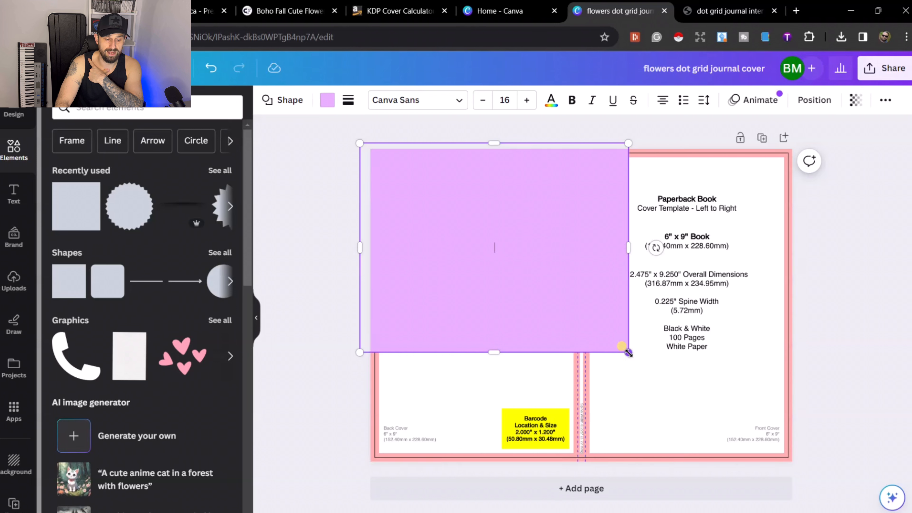
drag(628, 353, 799, 468)
click(843, 357)
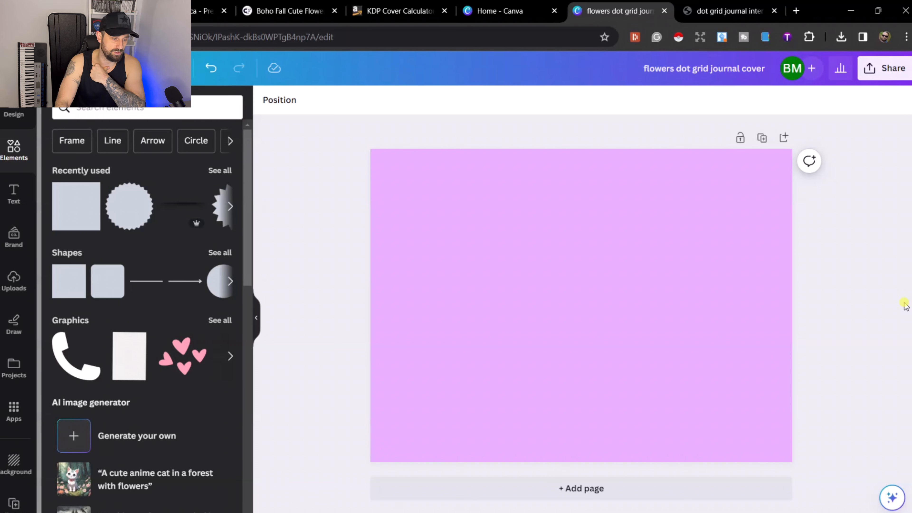
Step: Extend the purple shape a little further past the page's lower-right corner and set its transparency to 36
click(667, 270)
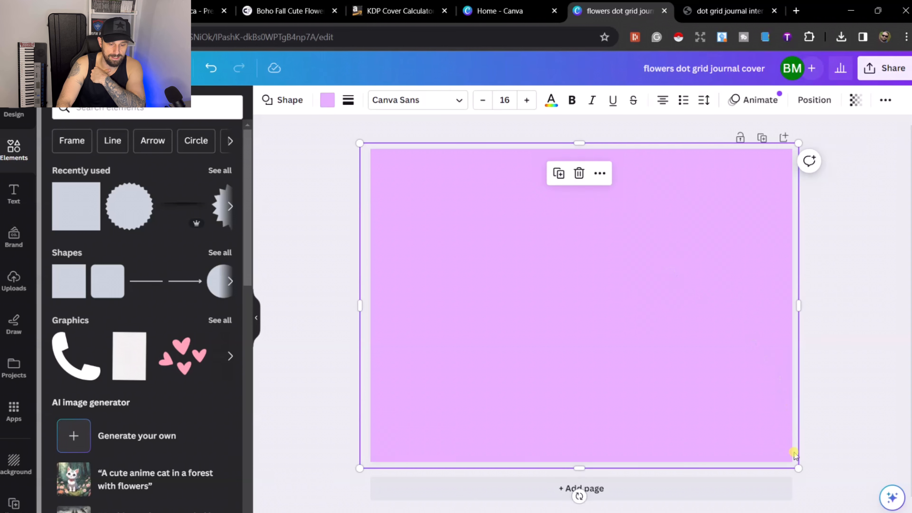
mouse_move(798, 467)
mouse_down()
mouse_move(592, 330)
mouse_move(730, 427)
mouse_move(774, 445)
mouse_move(800, 472)
mouse_move(691, 406)
mouse_move(803, 473)
mouse_up()
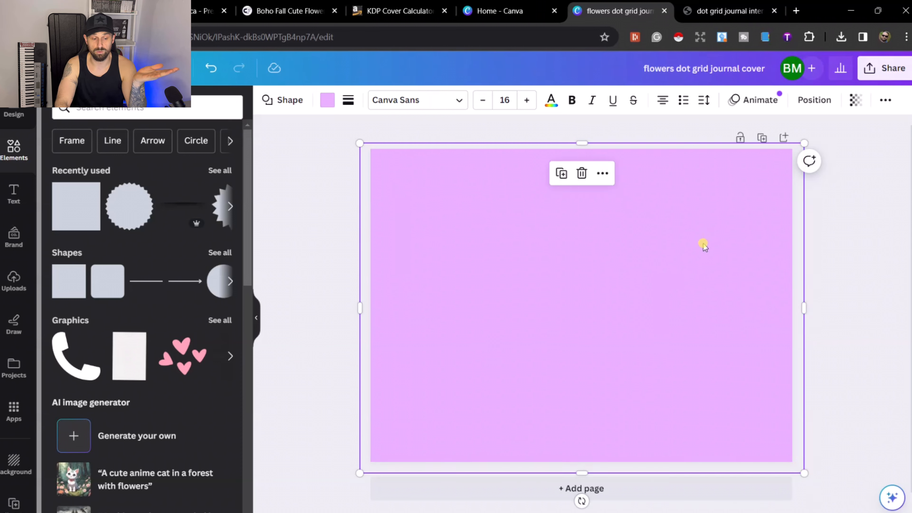
click(856, 100)
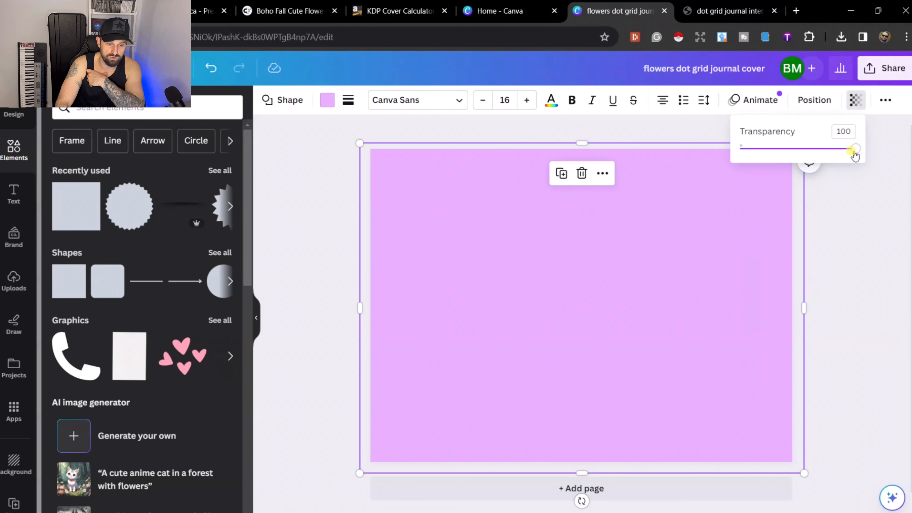
drag(855, 155, 783, 159)
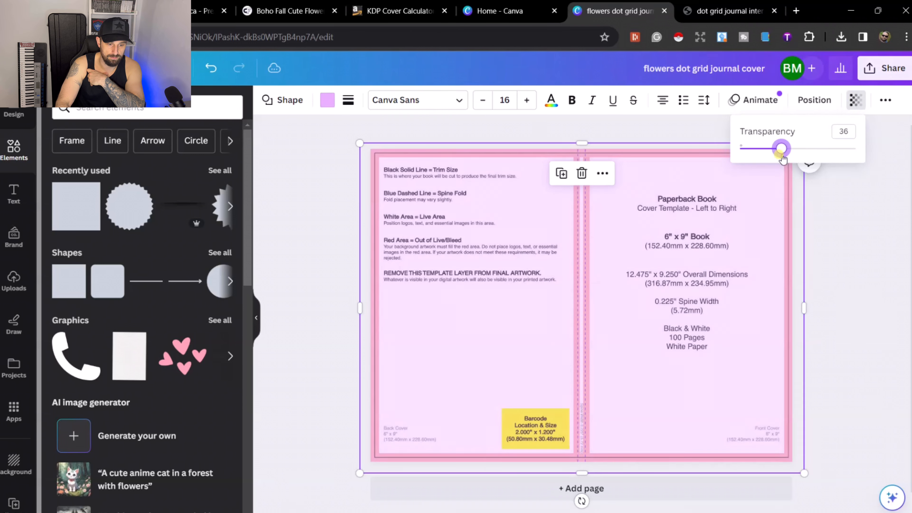
Step: Upload the image files pattern (5), pattern (6), pattern (2) and pattern (3) from the Boho-Fall-Cute-Flowers-Seamless-77078526 folder
click(853, 234)
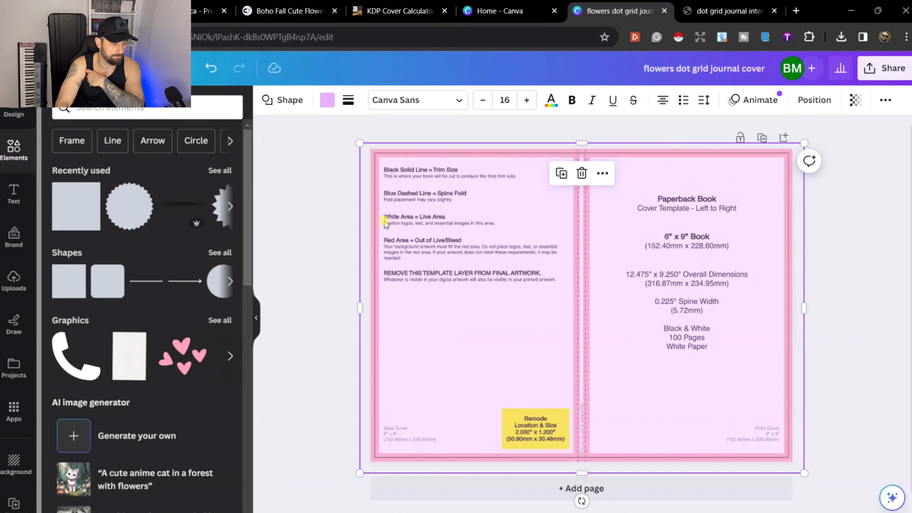
click(14, 281)
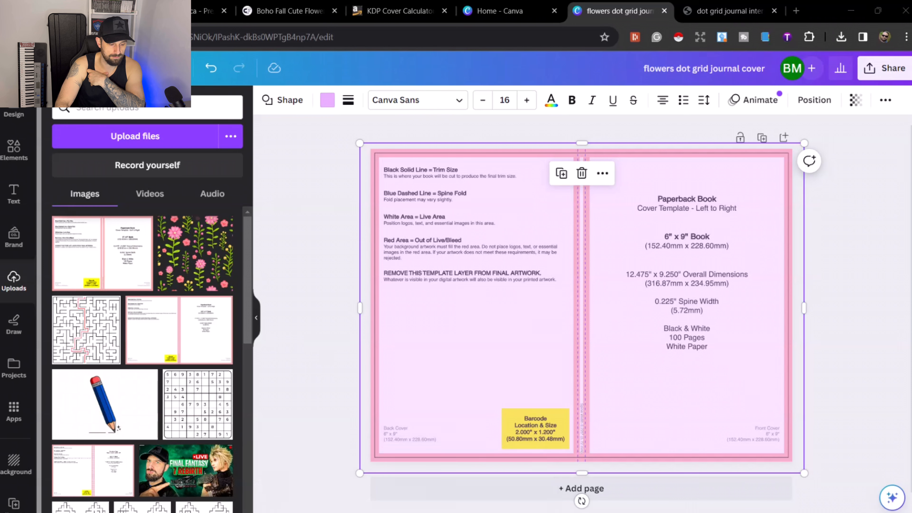
mouse_move(392, 512)
click(474, 487)
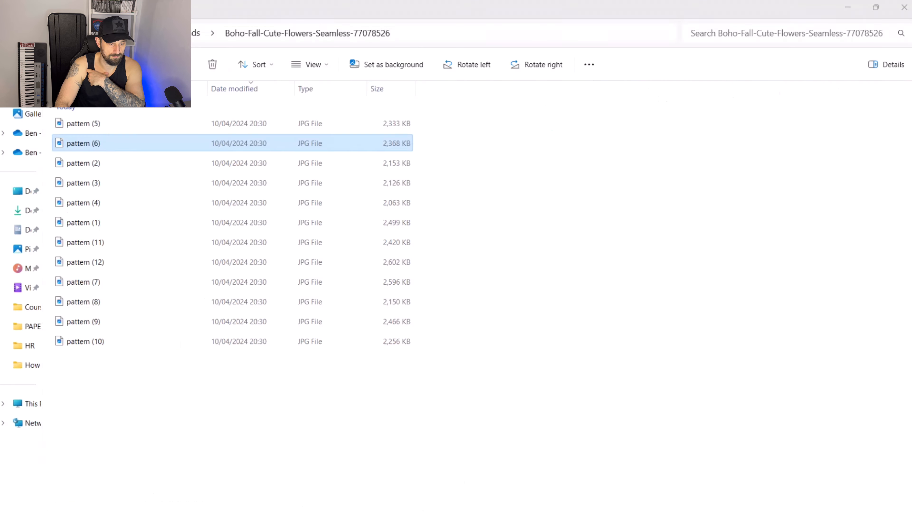
click(876, 16)
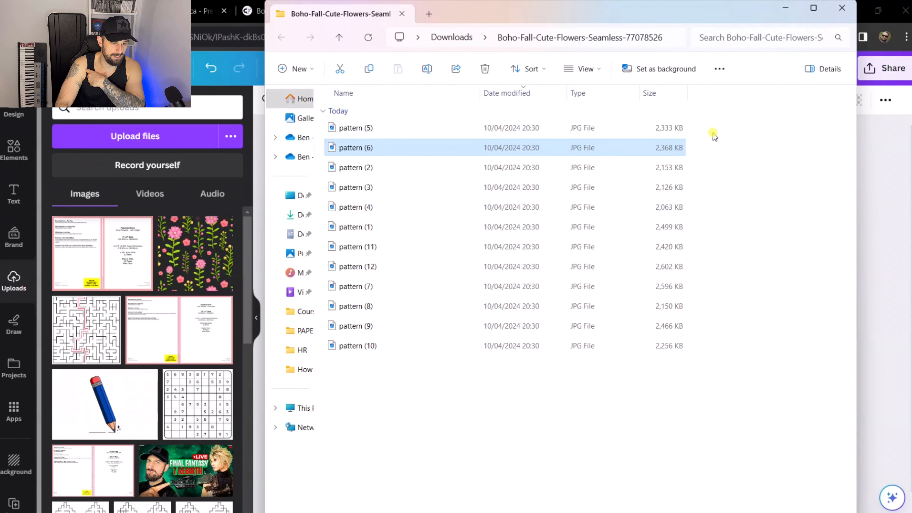
drag(721, 128, 524, 196)
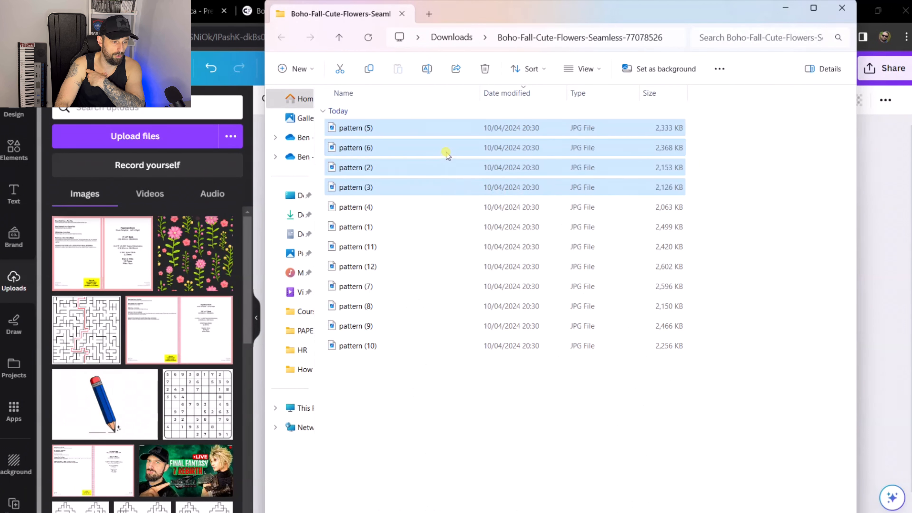
drag(234, 199, 154, 274)
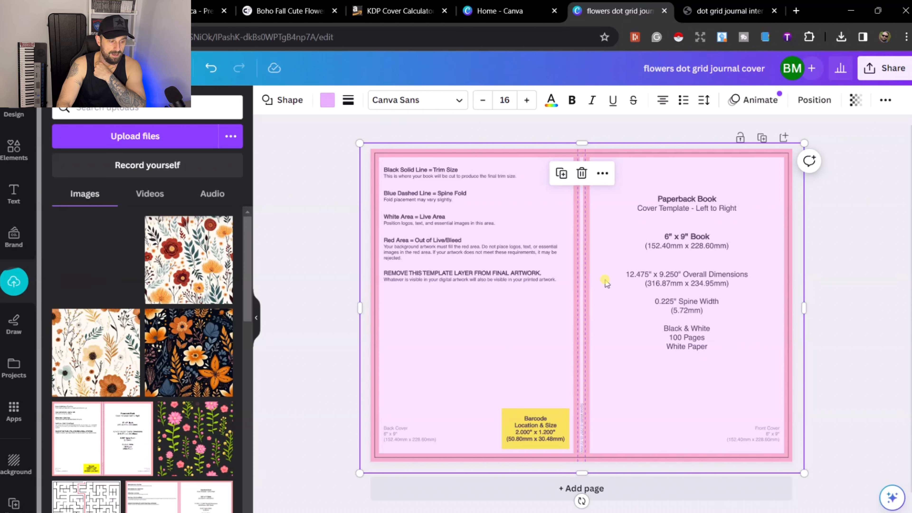
Step: Recolor the full-page purple shape white
click(327, 100)
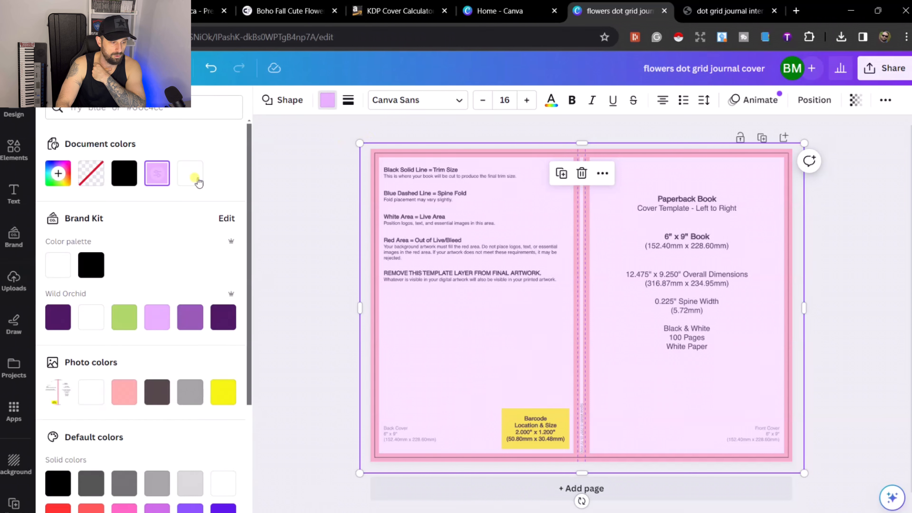
click(190, 173)
Step: Place the uploaded cream pattern with red and orange flowers over the front cover, enlarged past the page height and aligned to the spine's centre
click(13, 281)
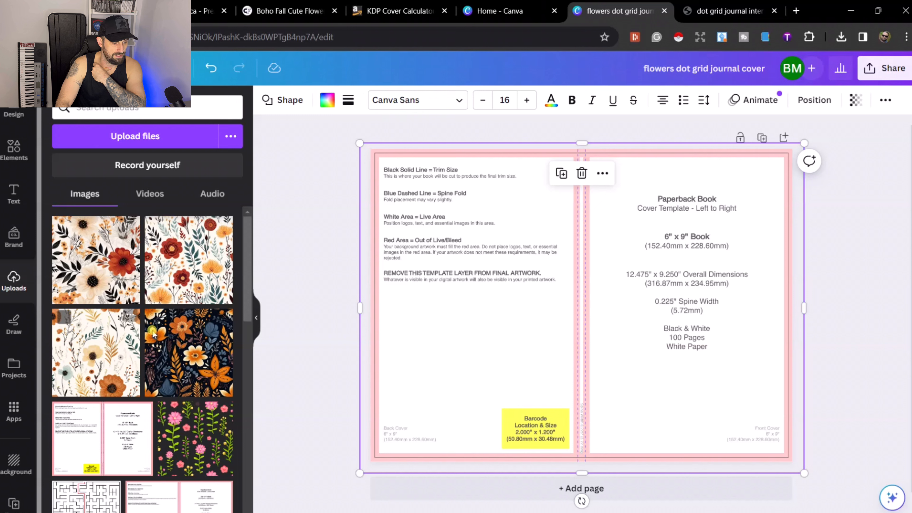
click(205, 268)
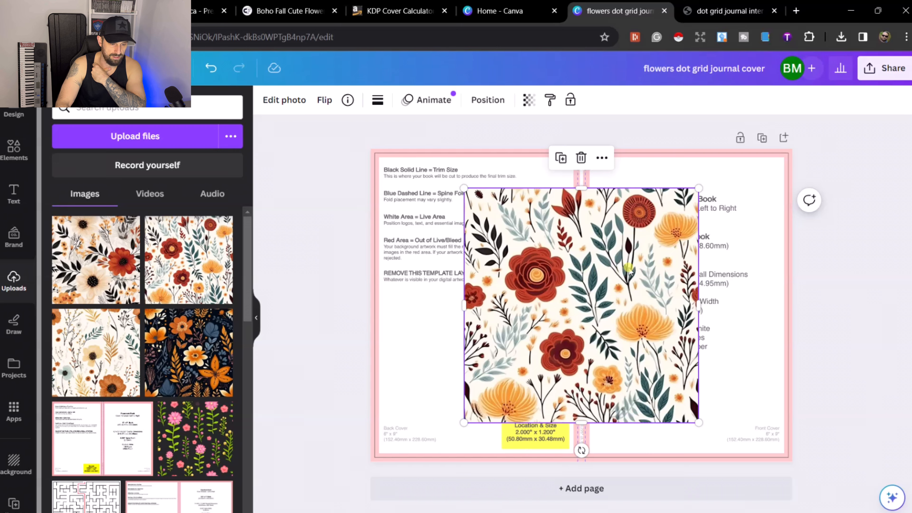
drag(630, 270, 705, 224)
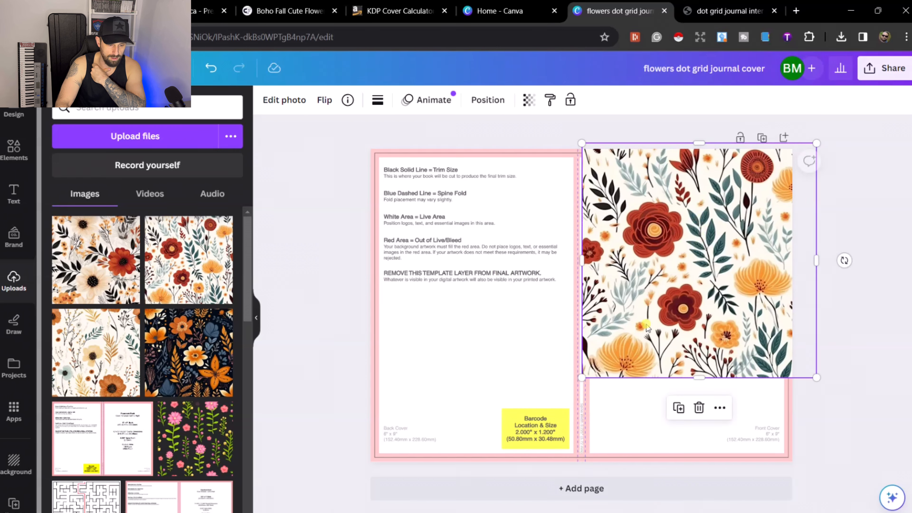
drag(555, 393, 503, 487)
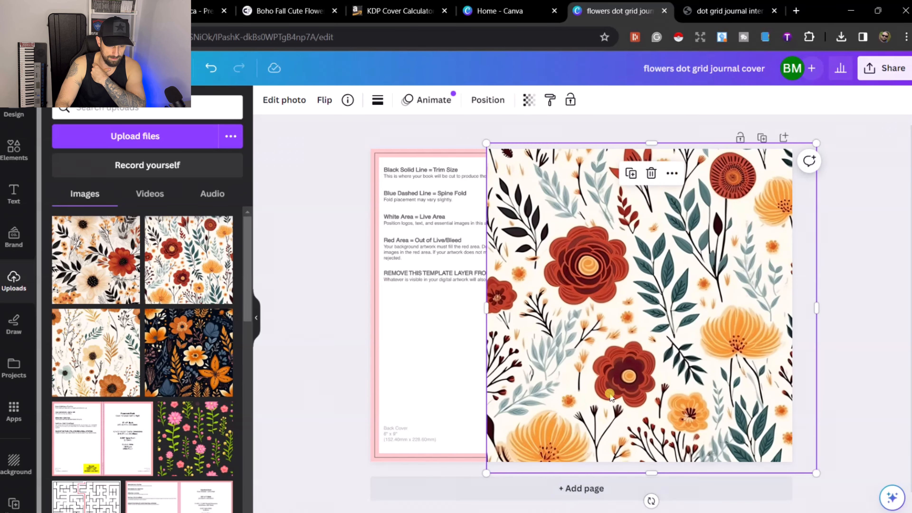
drag(608, 394, 703, 393)
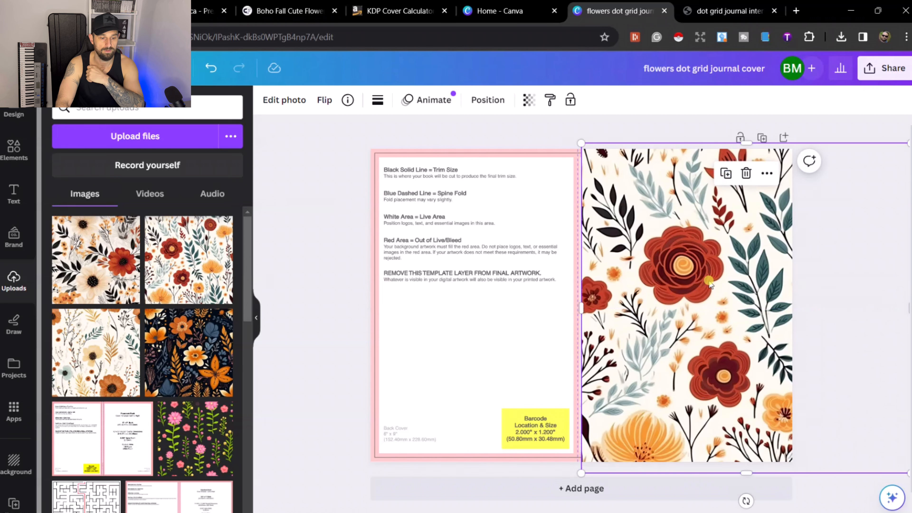
Step: Duplicate the flower pattern and place the copy over the back cover, meeting the original at the spine's centre
key(ctrl+d)
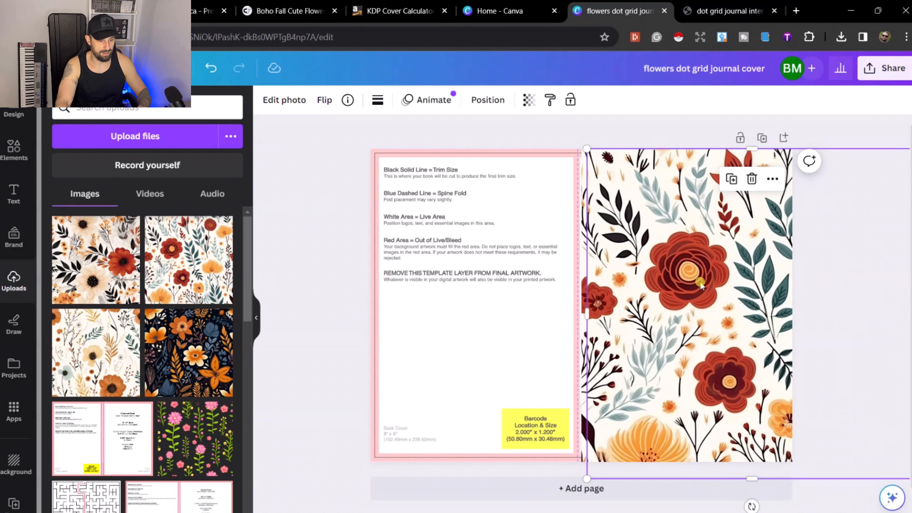
drag(699, 284, 365, 285)
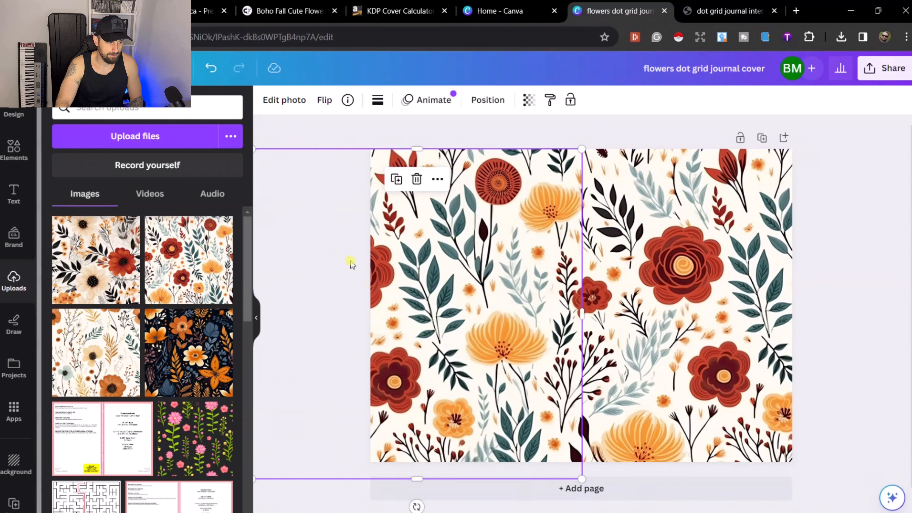
Step: Add a square shape and narrow it to a slim strip centred on the spine
click(14, 153)
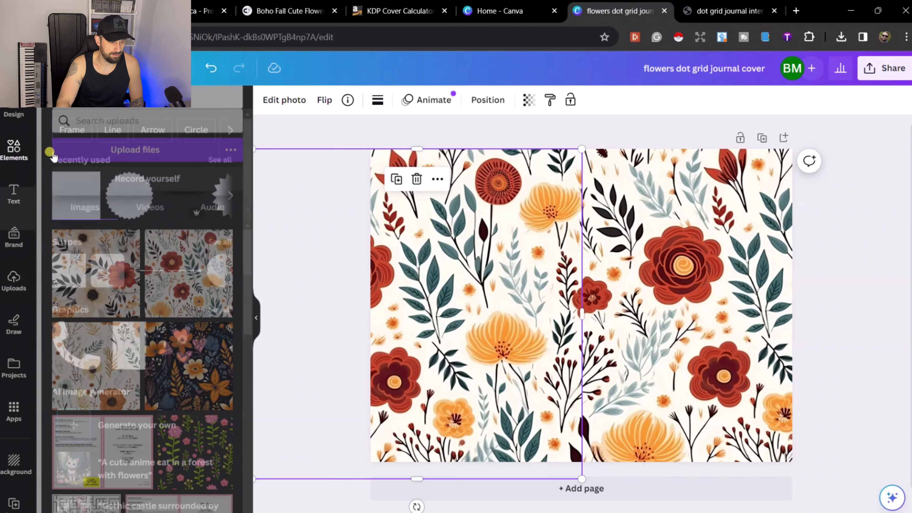
click(80, 212)
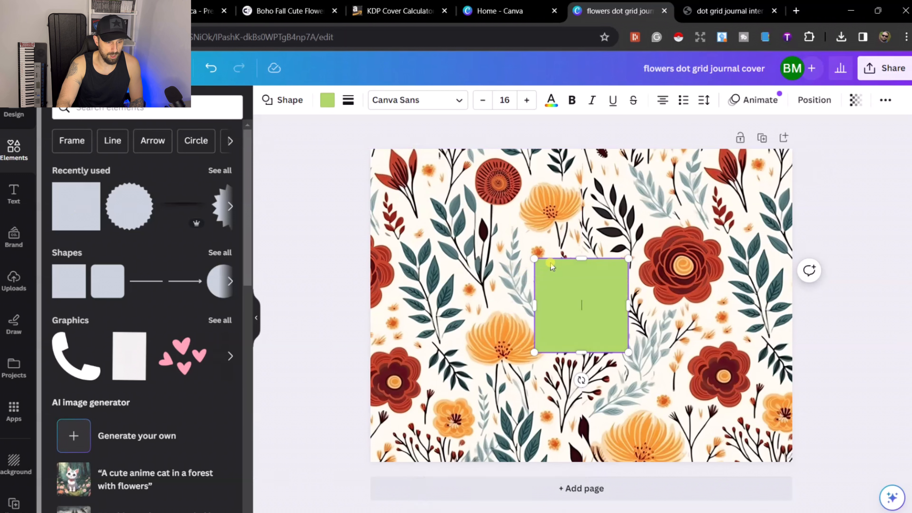
drag(626, 307, 579, 307)
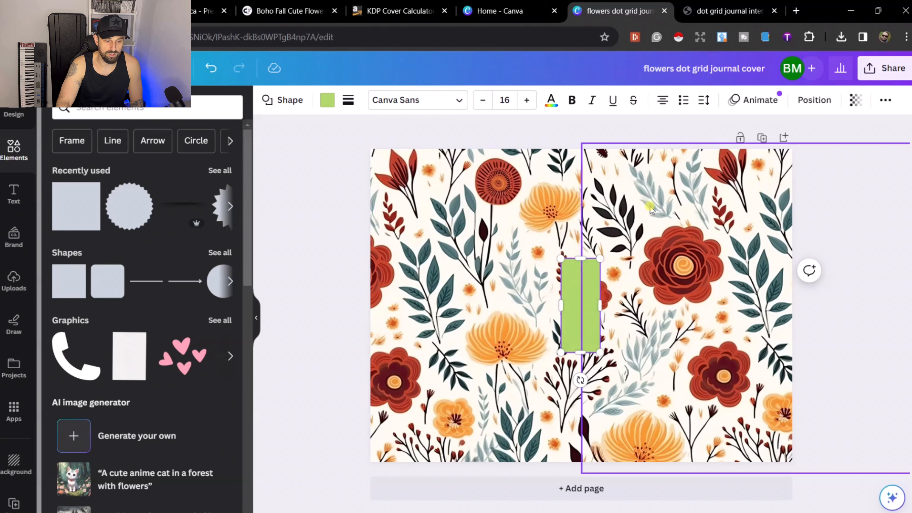
Step: Lower the transparency of the front cover flower image to 5 and the back cover one to 3
click(682, 187)
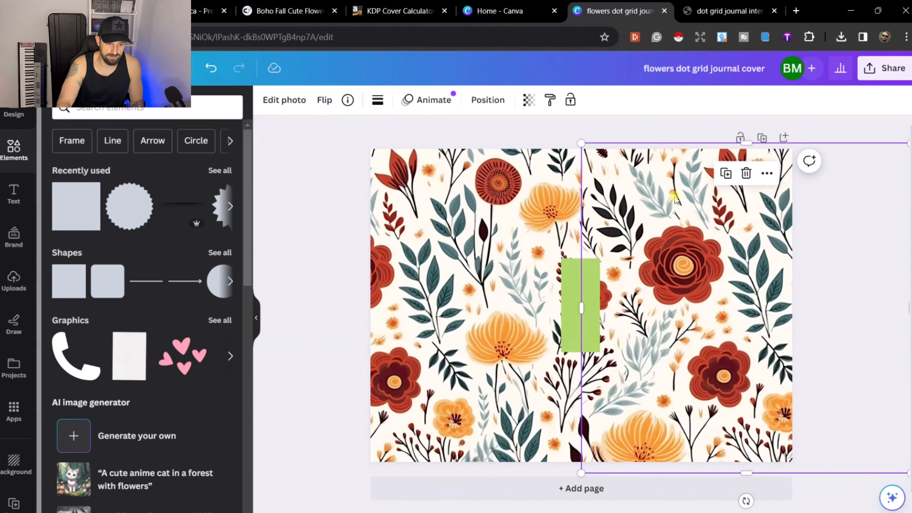
click(529, 100)
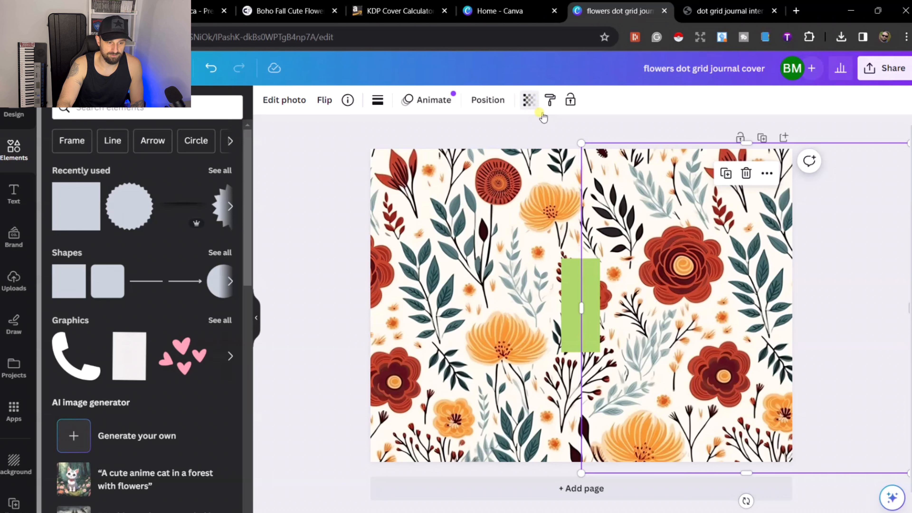
drag(517, 149, 419, 149)
click(457, 258)
click(529, 100)
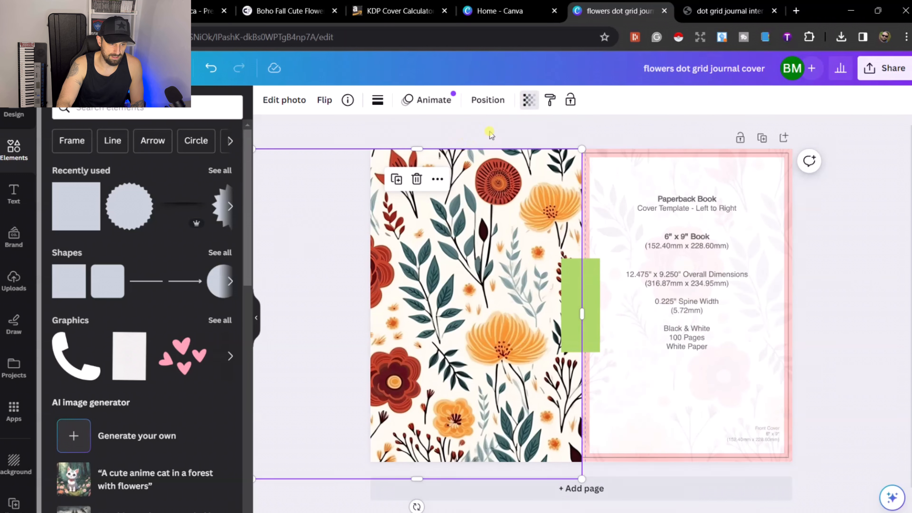
drag(529, 148, 417, 149)
Step: Stretch the green spine strip past the page's upper and lower edges and recolor it black
click(594, 293)
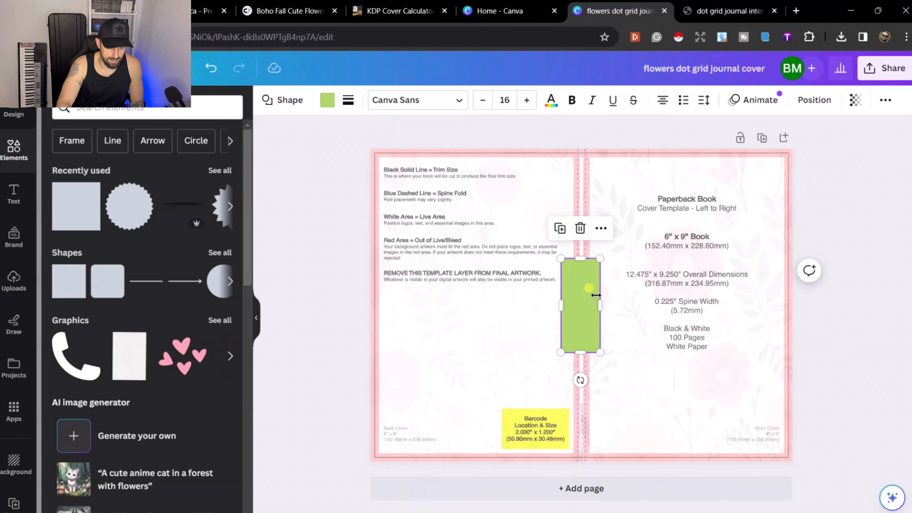
drag(579, 257, 581, 137)
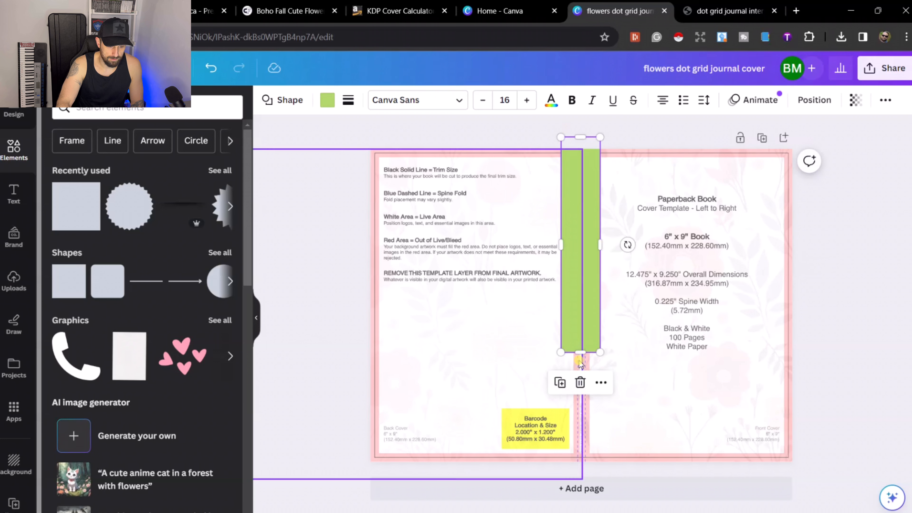
drag(580, 352, 580, 473)
click(328, 101)
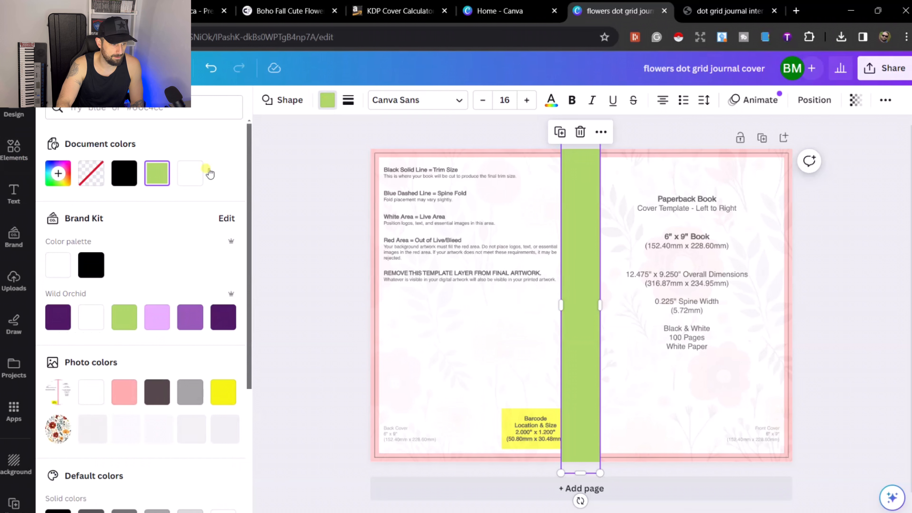
click(135, 178)
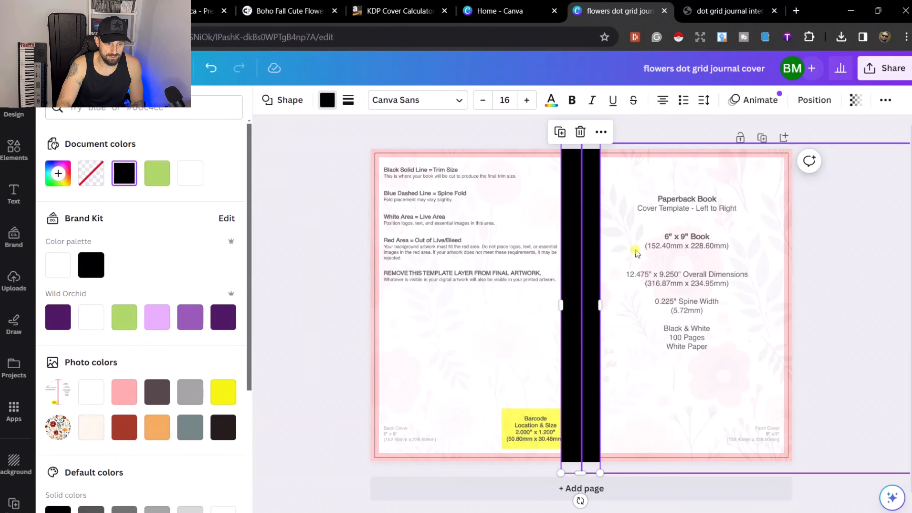
Step: Restore the front and back cover flower images to full opacity
click(587, 233)
click(525, 101)
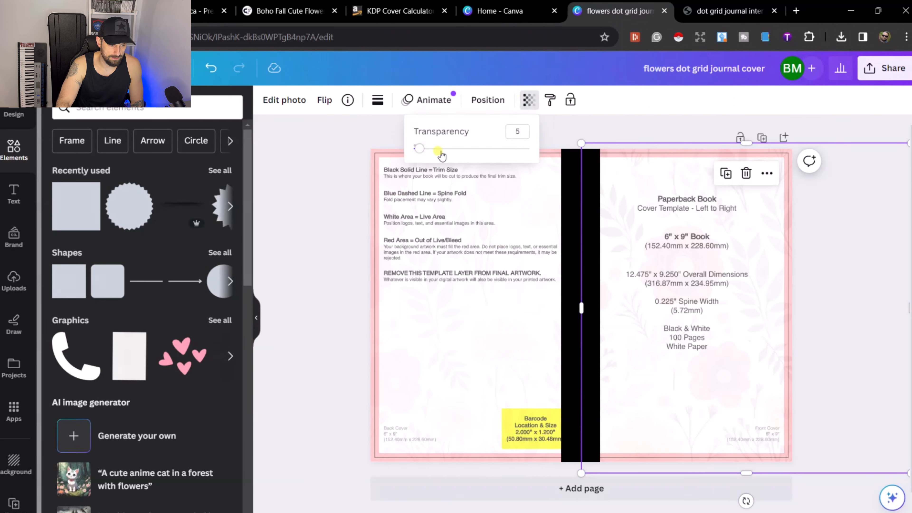
drag(417, 153, 529, 148)
click(539, 239)
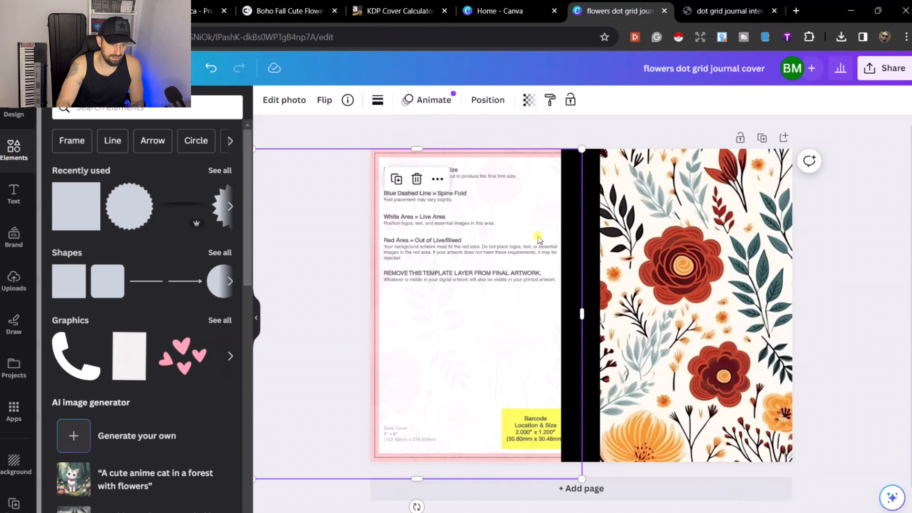
click(528, 102)
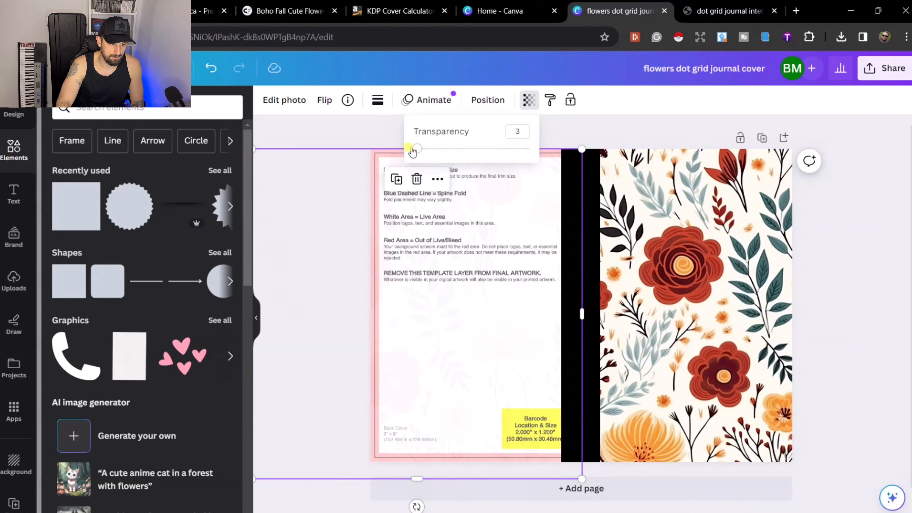
drag(413, 152, 529, 148)
click(847, 224)
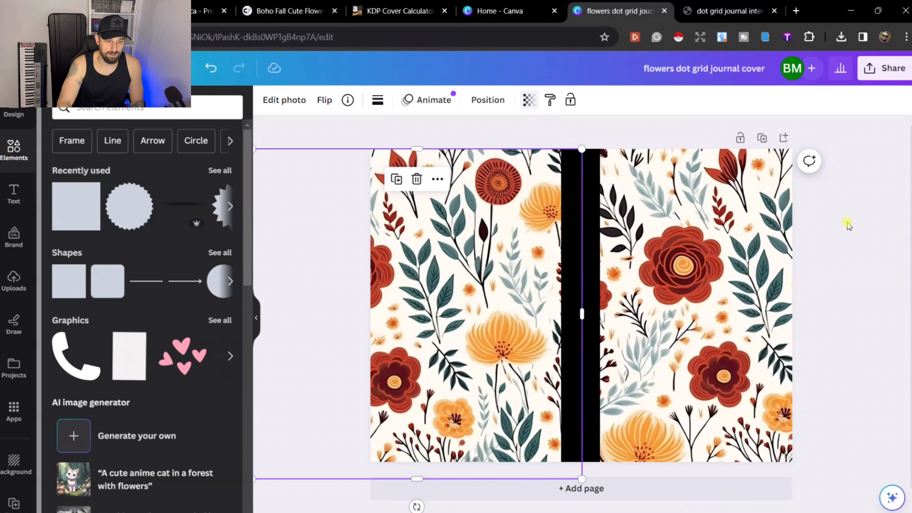
click(887, 252)
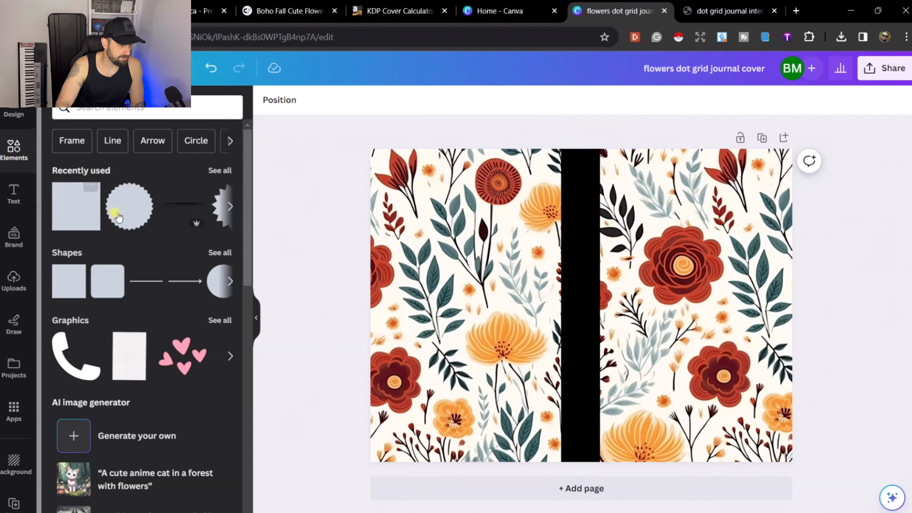
Step: Add a rounded square, flatten it into a wide bar and place it near the front cover's lower-right corner
click(111, 291)
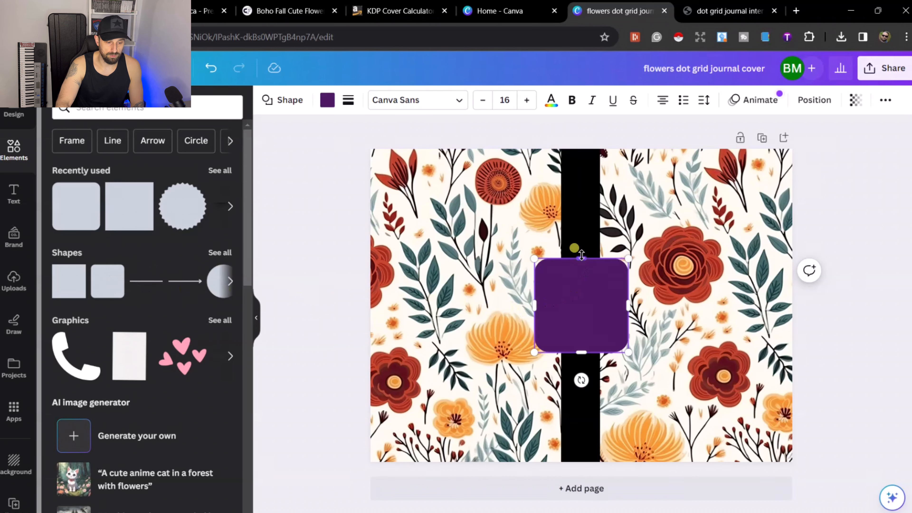
drag(582, 258, 722, 425)
Step: Set the front cover flower image's transparency to 0
click(682, 323)
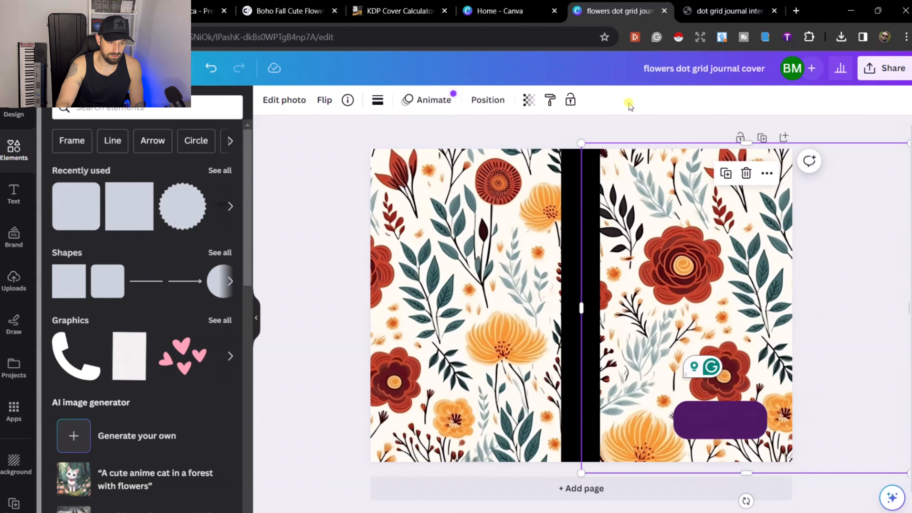
click(530, 102)
drag(524, 147, 411, 162)
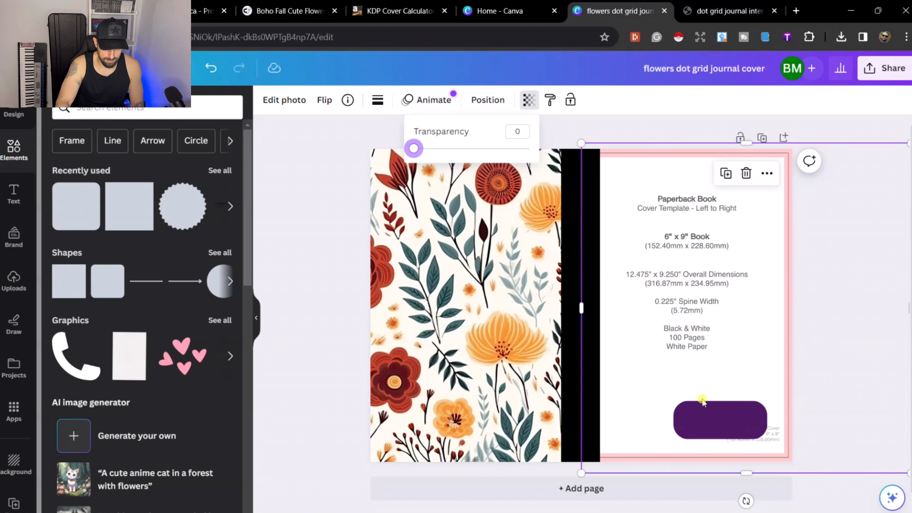
Step: Move the purple rounded bar slightly closer to the front cover's lower-right corner and recolor it white
drag(711, 413, 721, 418)
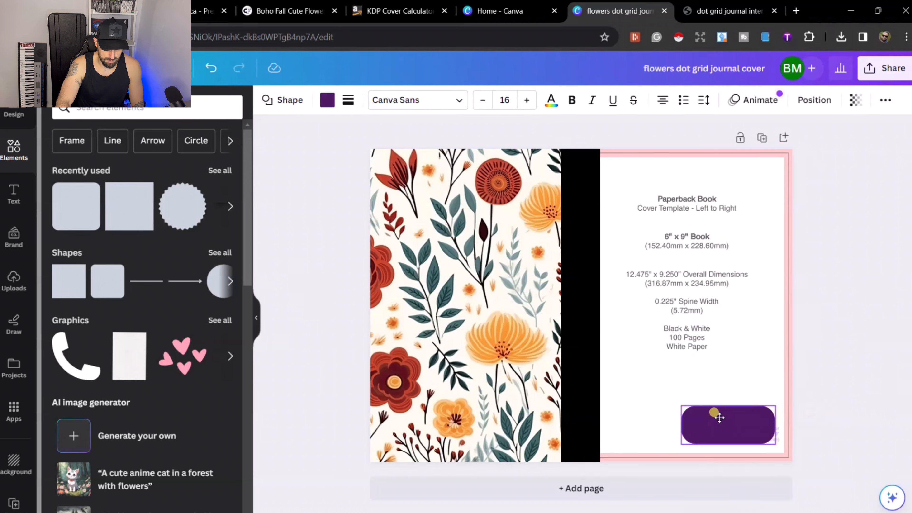
click(327, 100)
click(191, 173)
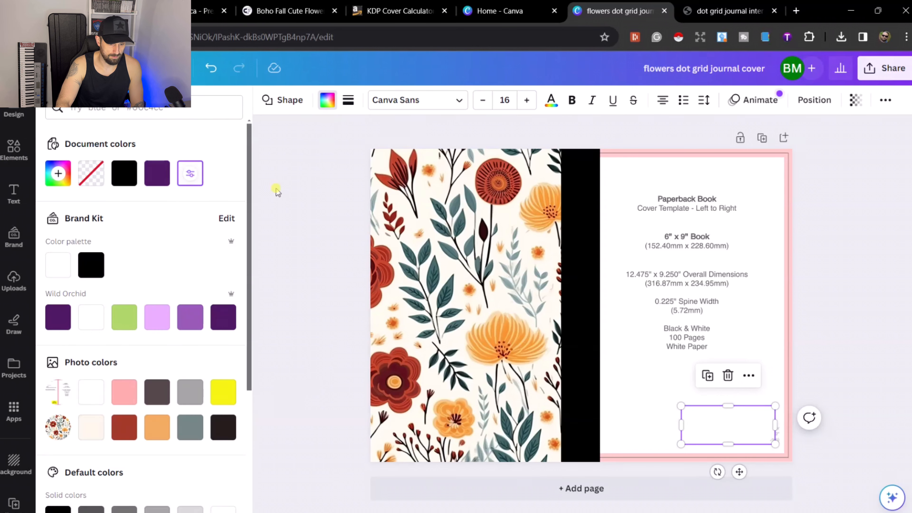
Step: Restore the front cover flower image to full opacity
click(711, 214)
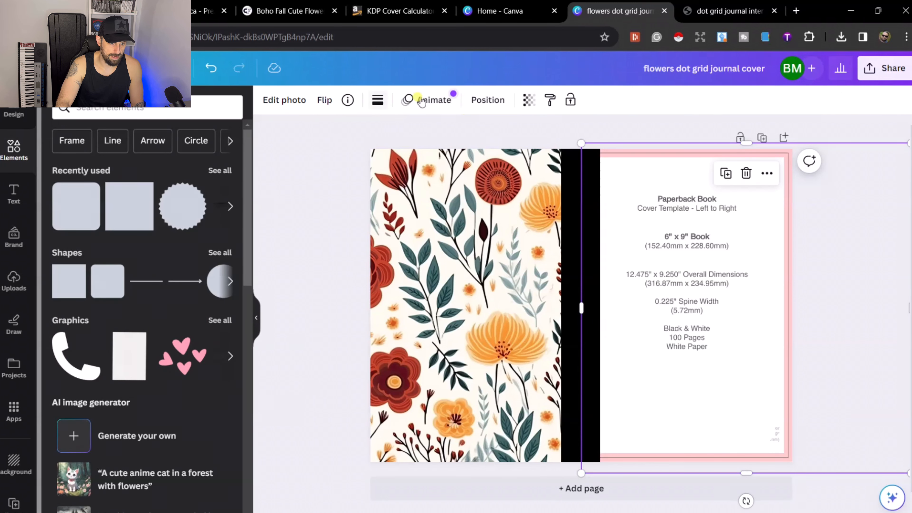
click(528, 100)
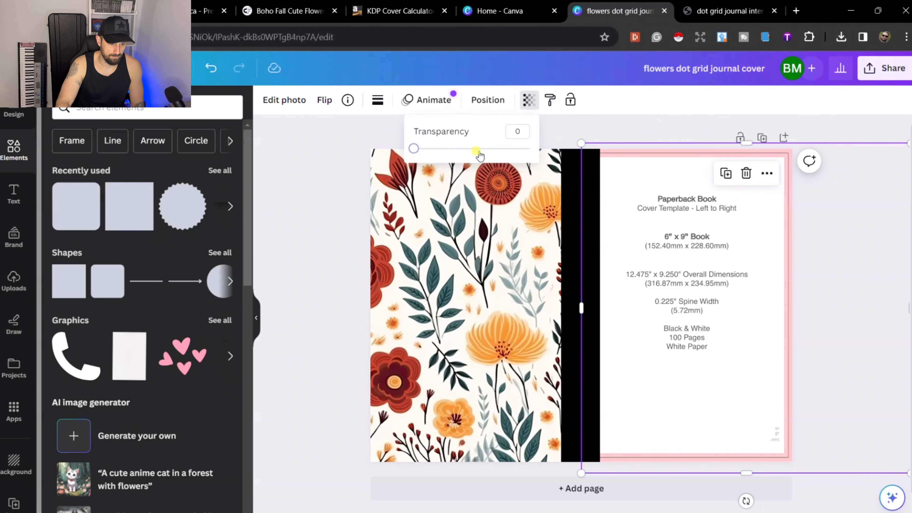
drag(480, 155, 529, 148)
click(892, 298)
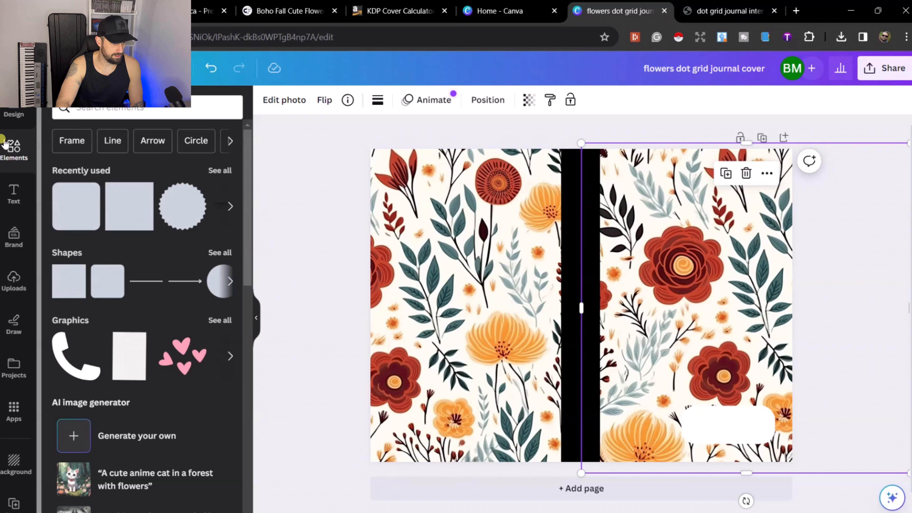
Step: Add a text box and place it on the white rounded bar of the front cover
click(14, 189)
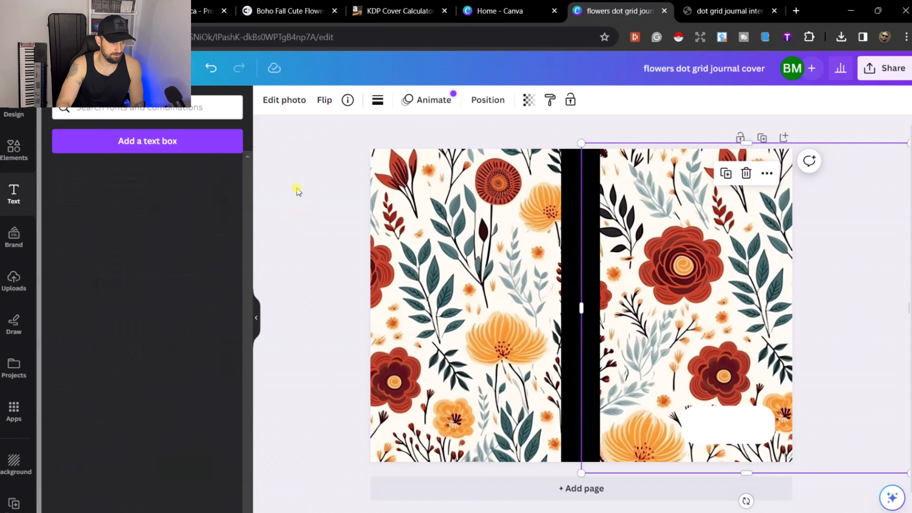
click(150, 154)
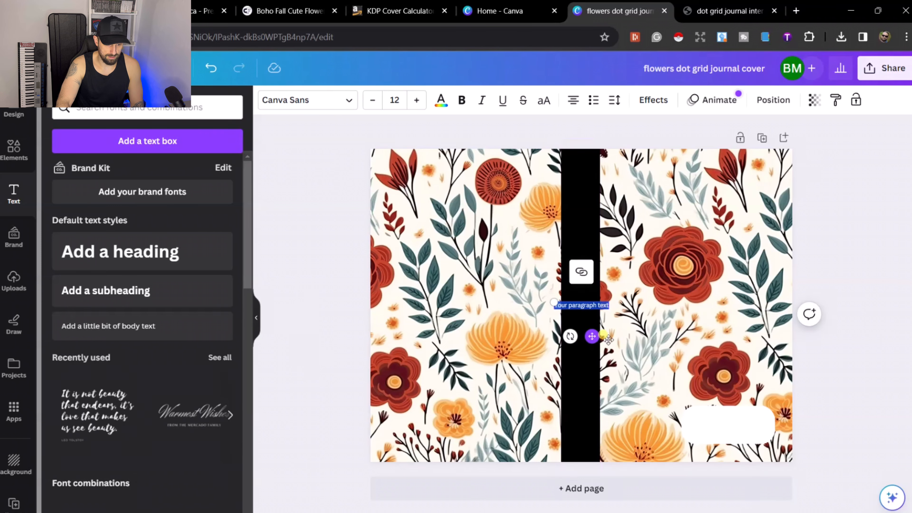
drag(592, 336, 738, 448)
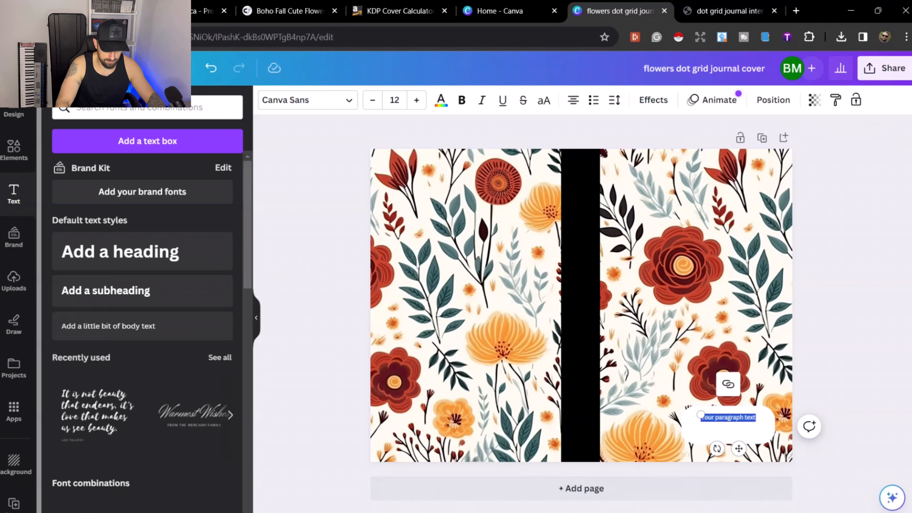
Step: Replace the placeholder text on the white bar with "Dot Grid Journal" in black
key(ctrl+plus)
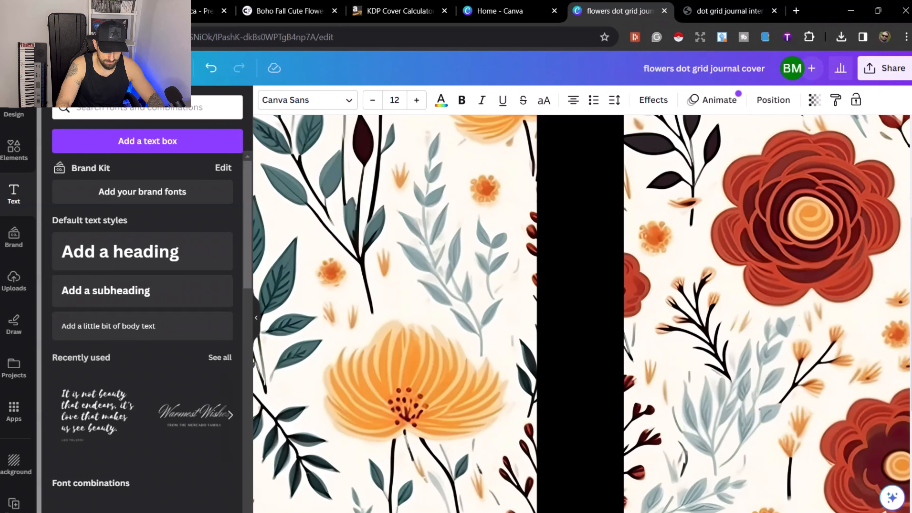
scroll(582, 313, right, 5)
scroll(848, 361, down, 2)
double_click(809, 358)
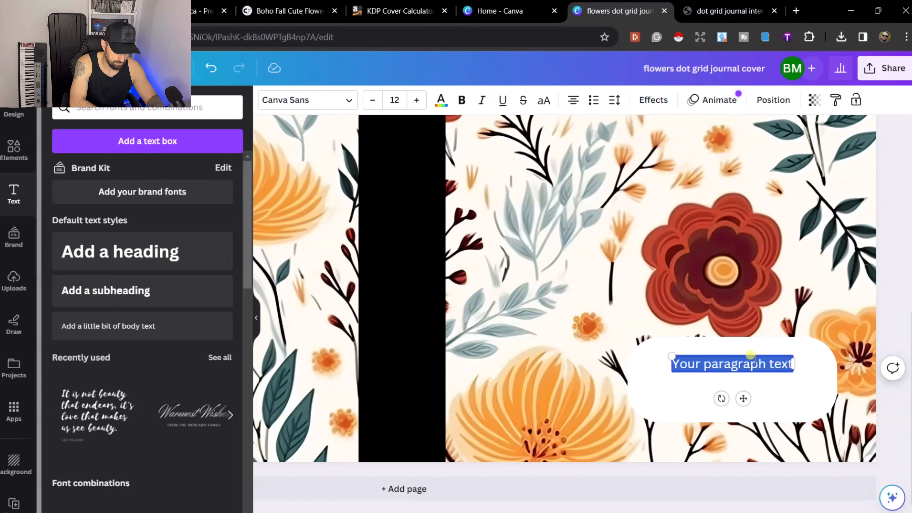
key(BackSpace)
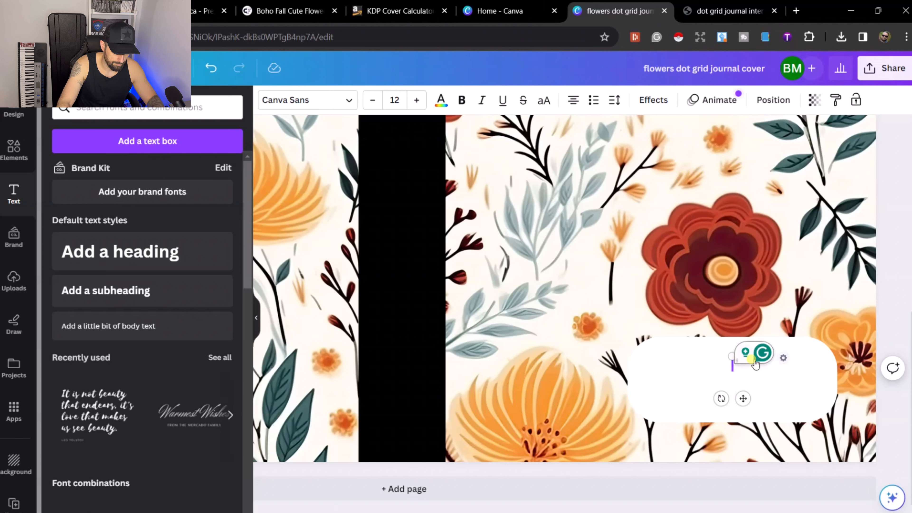
click(441, 102)
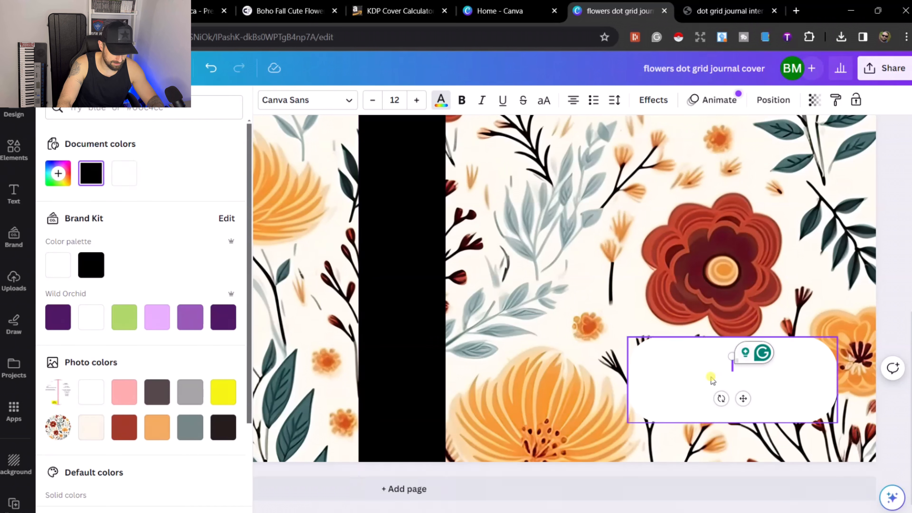
text(Dot)
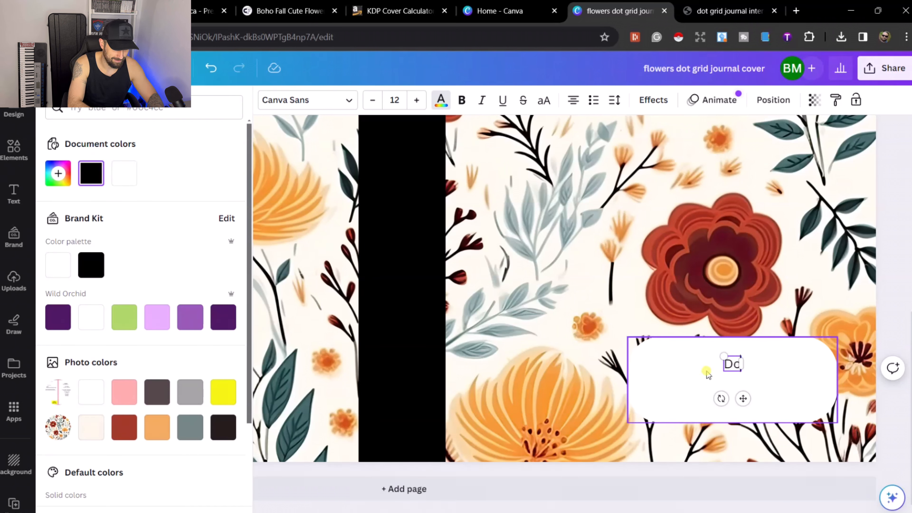
text( Grid)
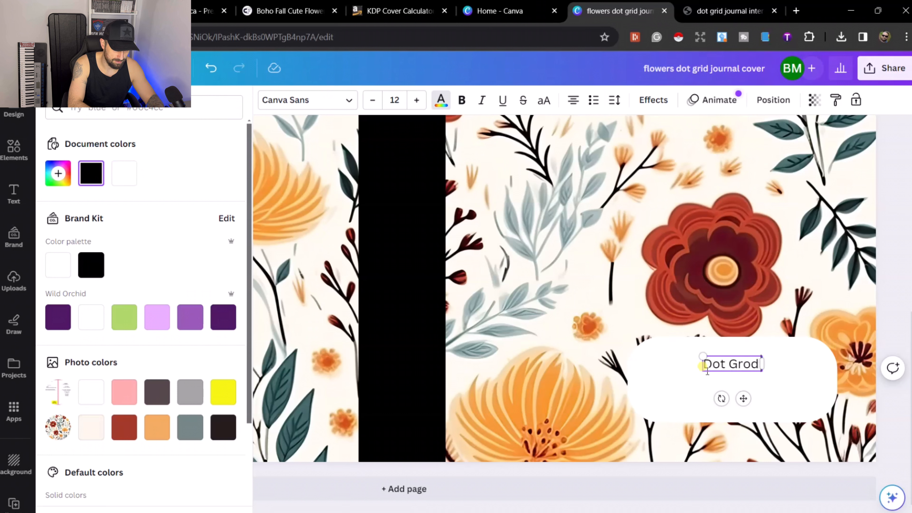
key(BackSpace)
key(BackSpace)
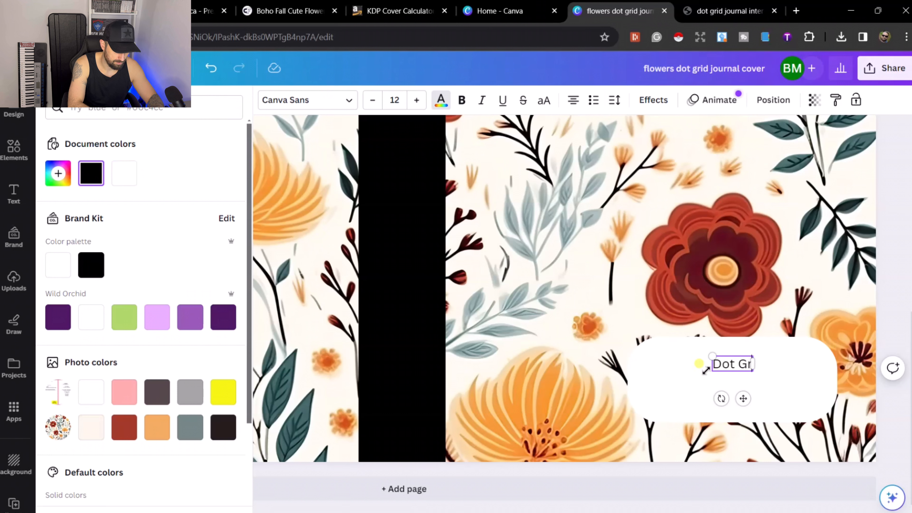
text(id Journal)
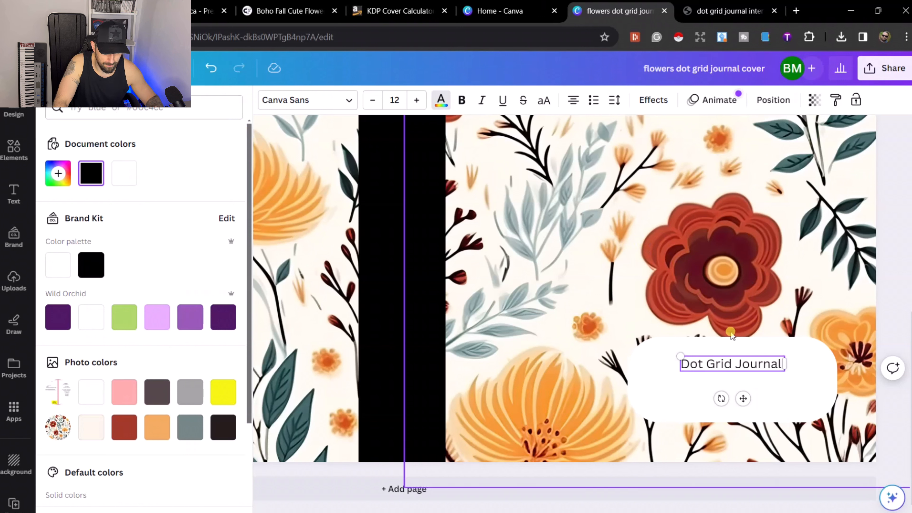
Step: Set the "Dot Grid Journal" title in the Emanie Regular font and enlarge it to about size 31.8
triple_click(726, 363)
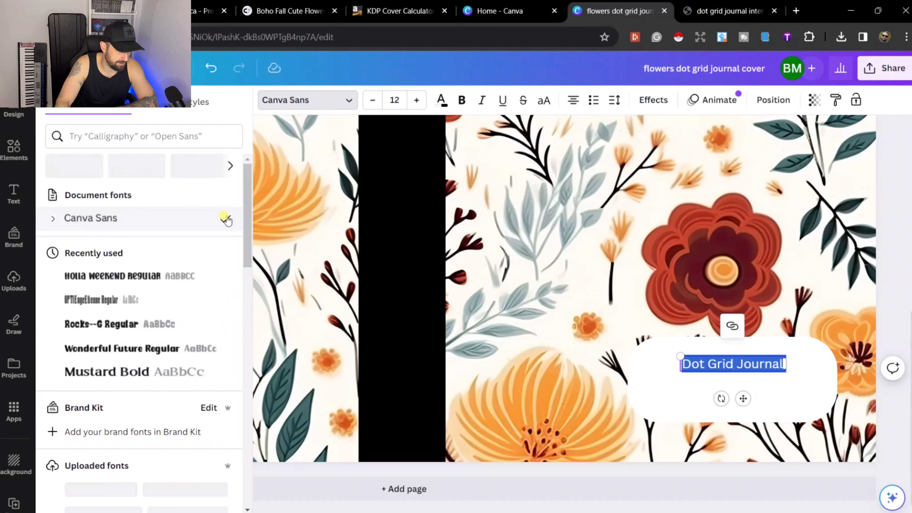
scroll(236, 262, down, 5)
scroll(235, 262, down, 4)
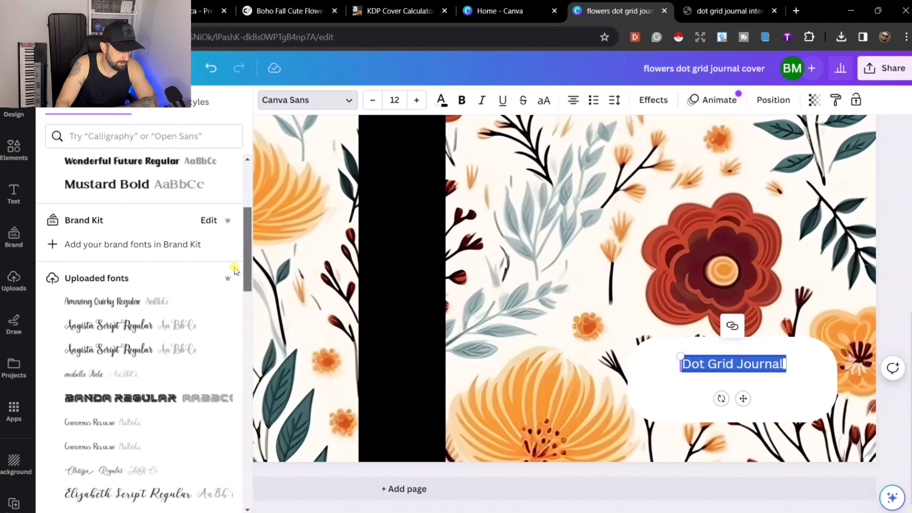
scroll(235, 293, down, 2)
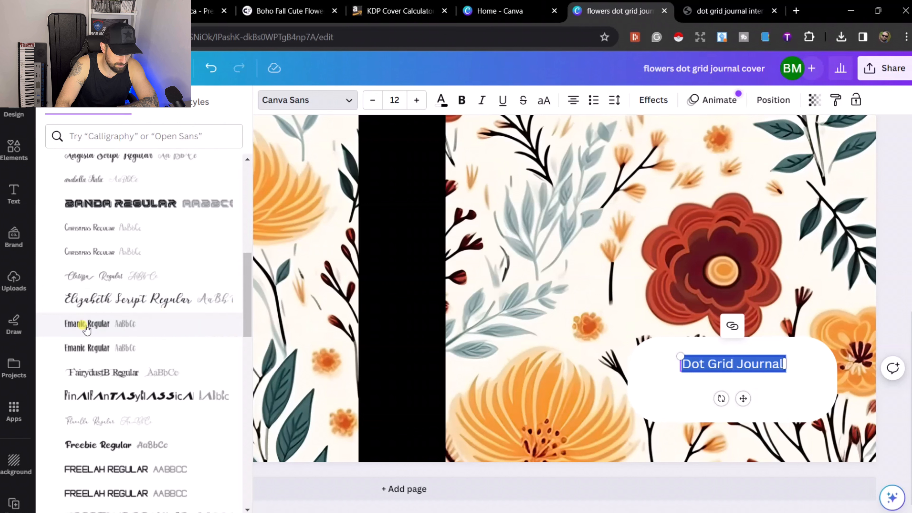
click(86, 329)
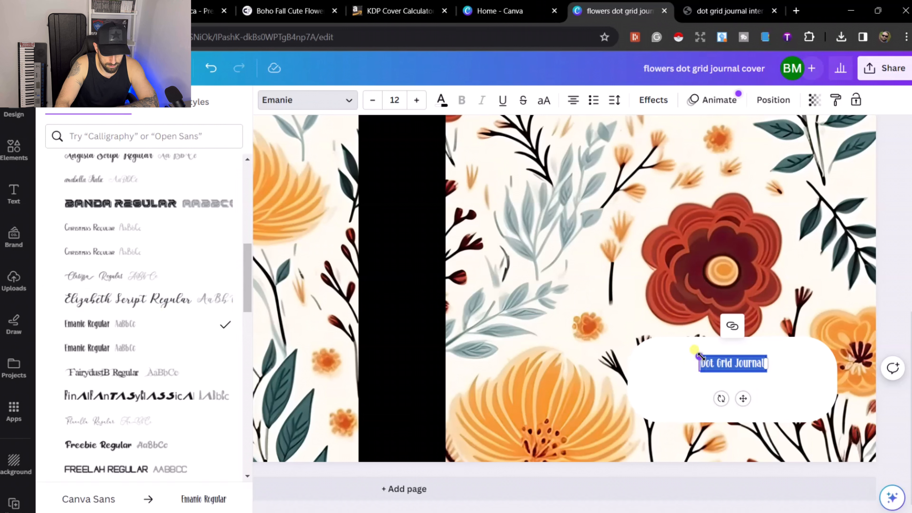
drag(657, 345, 590, 337)
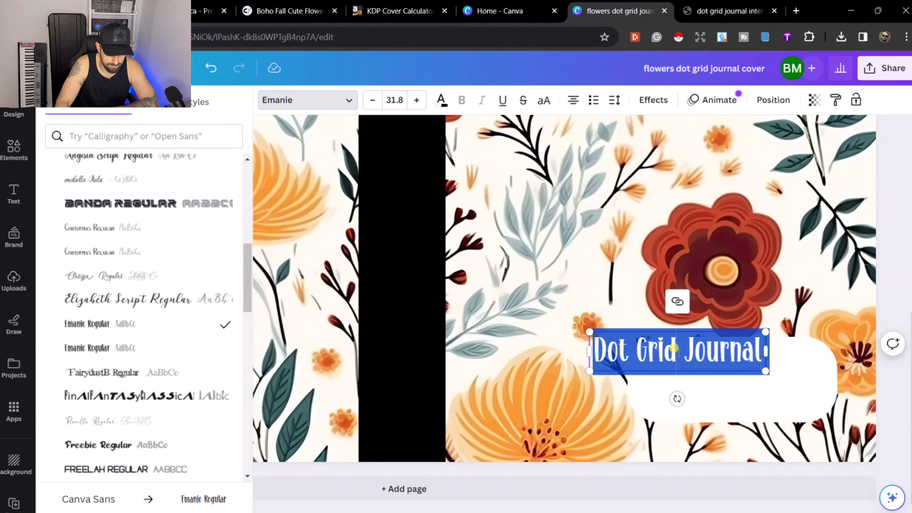
Step: Recolor the first letter "D" of the "Dot Grid Journal" title black
click(723, 361)
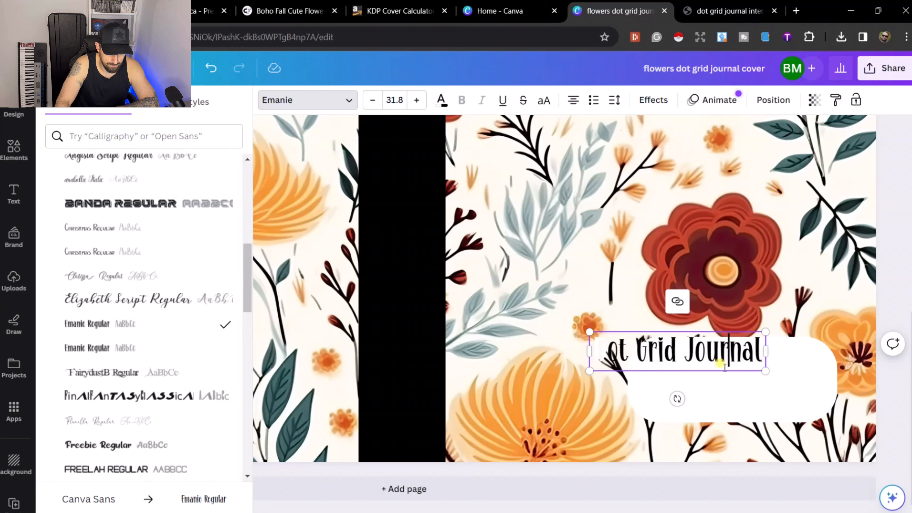
key(Left)
key(Left)
key(Left)
key(Left)
key(Left)
key(Left)
key(Left)
key(Left)
key(Left)
key(Left)
key(Left)
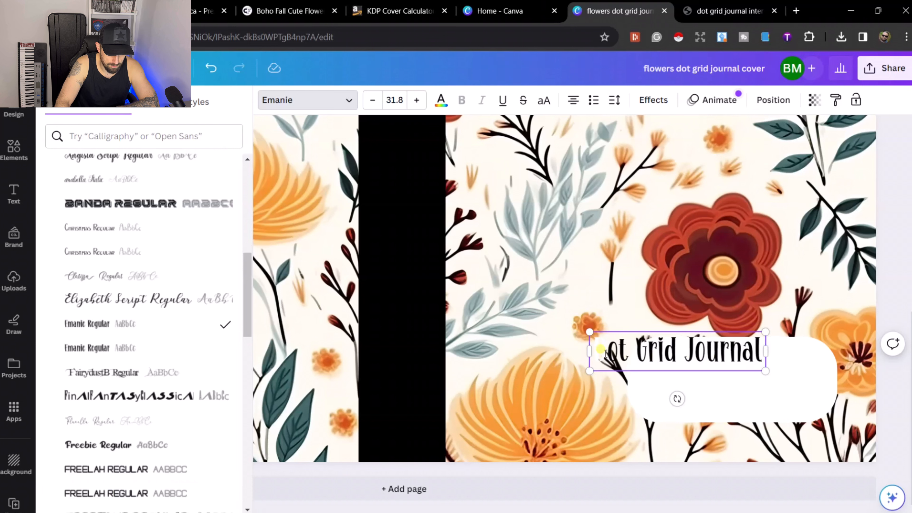
drag(607, 352, 592, 351)
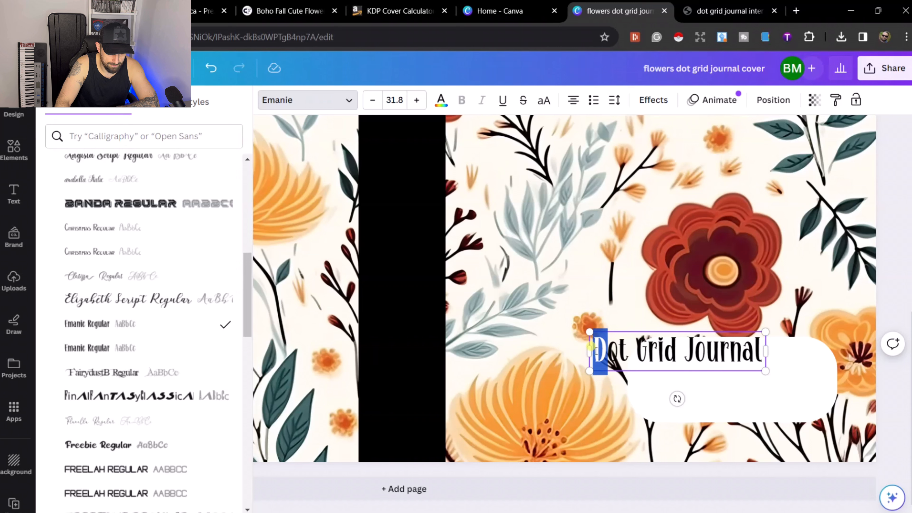
click(441, 101)
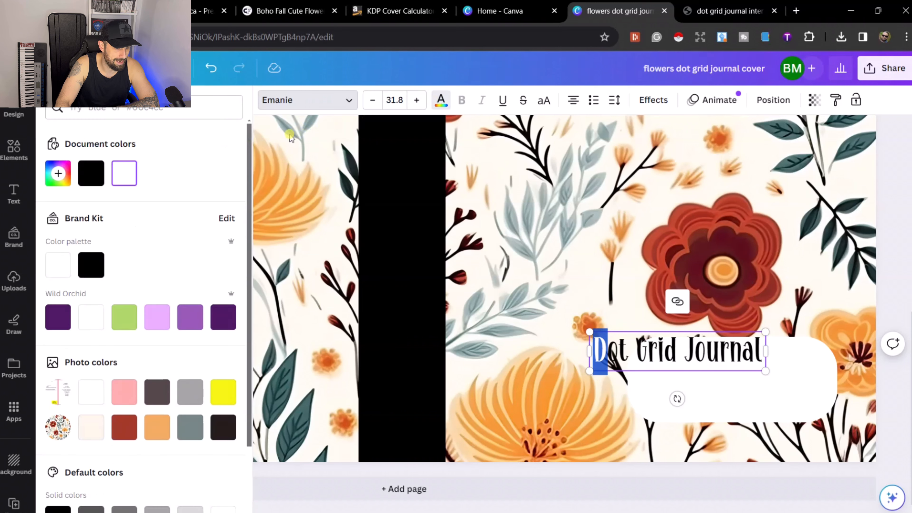
click(99, 175)
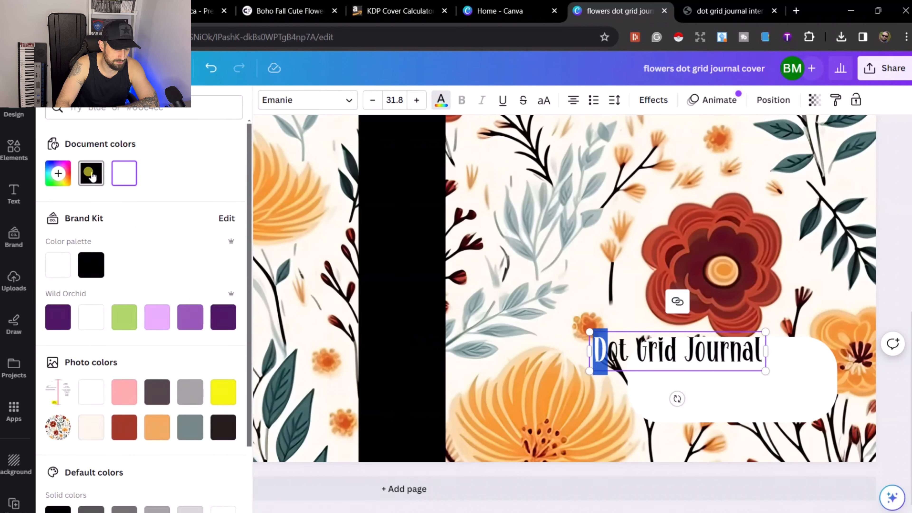
click(775, 391)
Step: Move the title onto the upper part of the white bar, centered horizontally
drag(610, 348, 672, 358)
drag(672, 358, 672, 358)
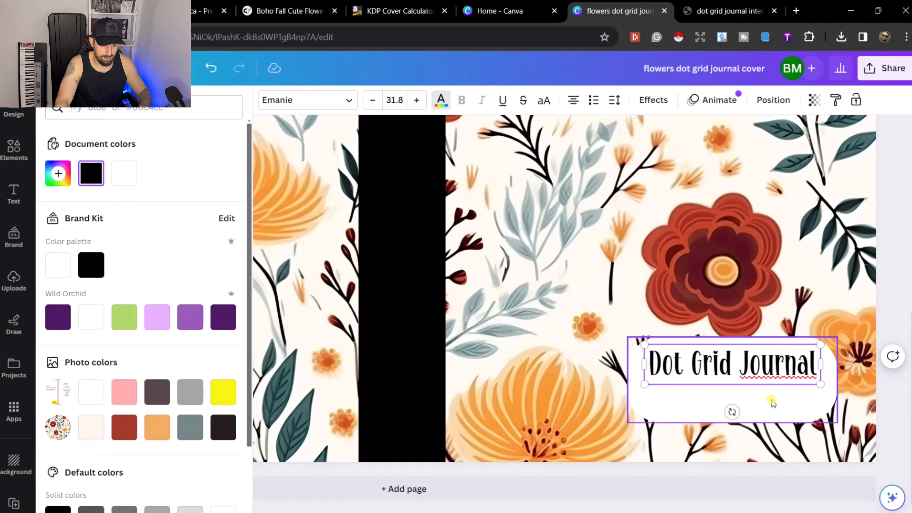
click(772, 403)
click(736, 396)
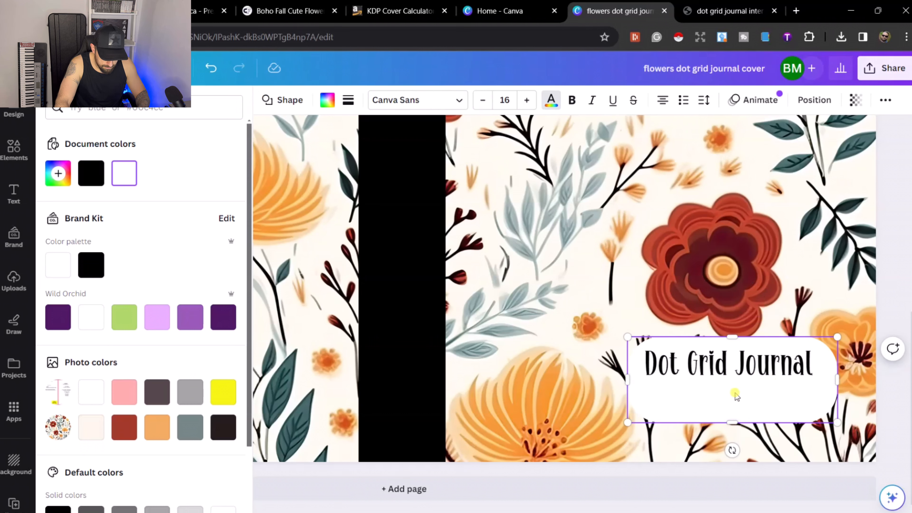
Step: Duplicate the title directly below itself and change the copy's text to "100 pages"
click(731, 367)
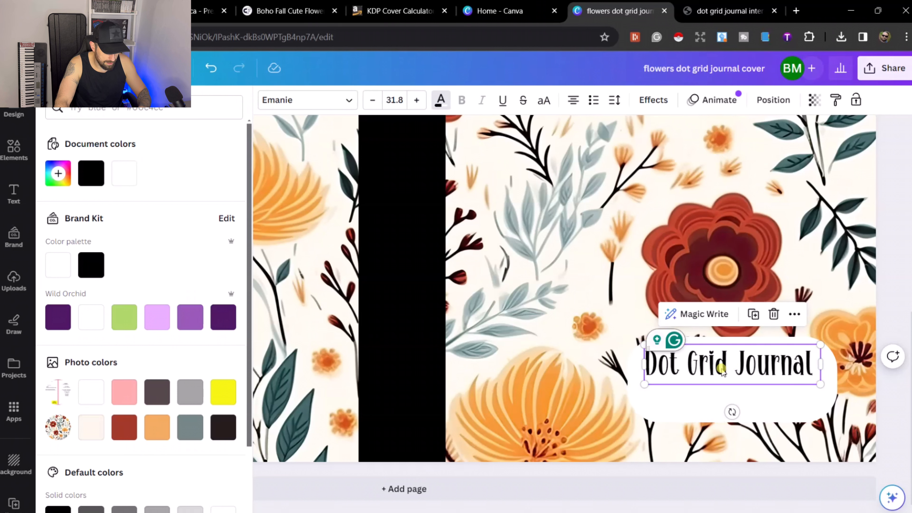
key(ctrl+d)
drag(722, 386, 710, 395)
double_click(749, 399)
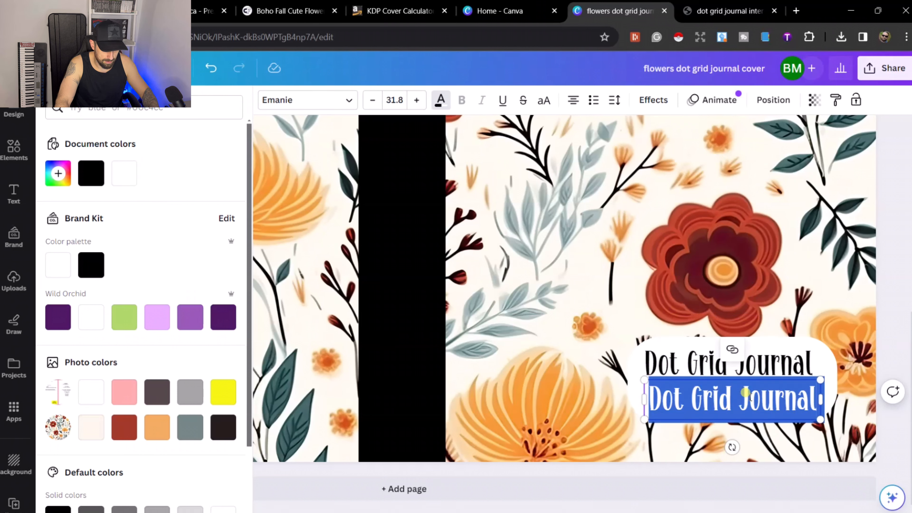
text(100)
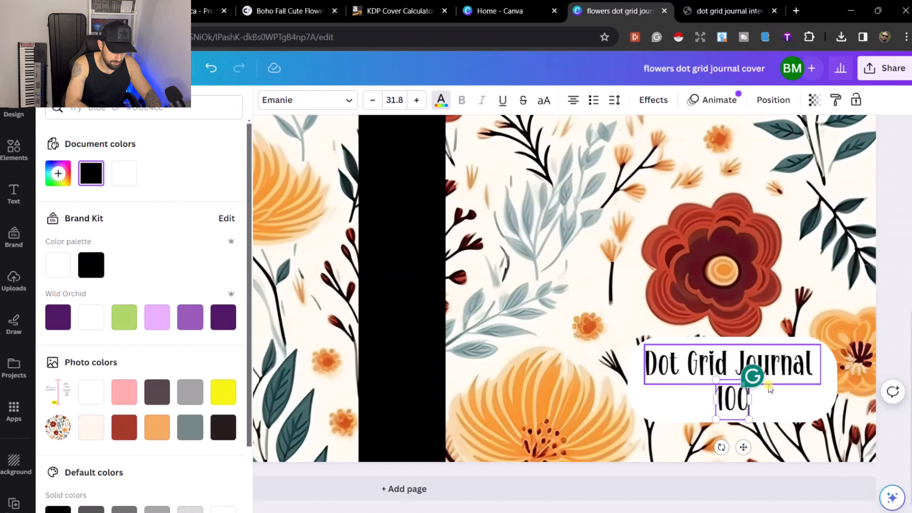
text( pages)
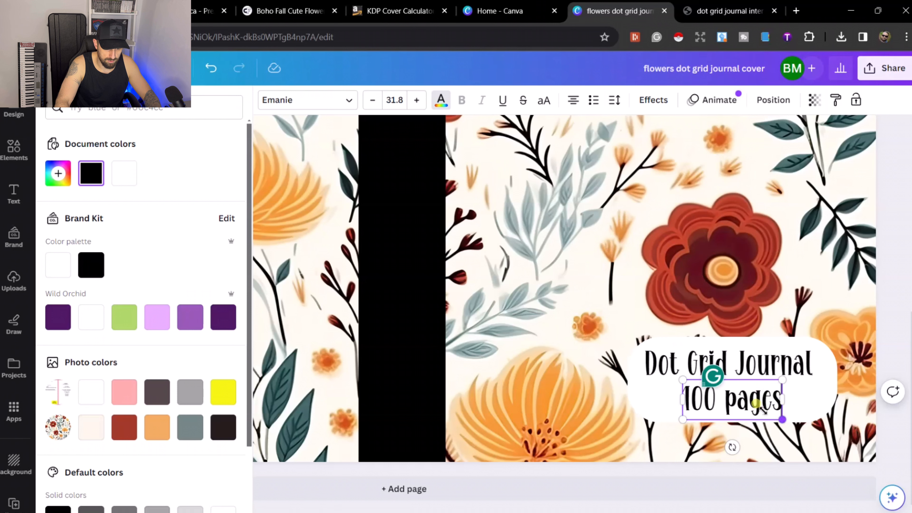
Step: Shrink the "100 pages" text to about size 19 and center it beneath the title inside the white bar
drag(761, 410, 742, 433)
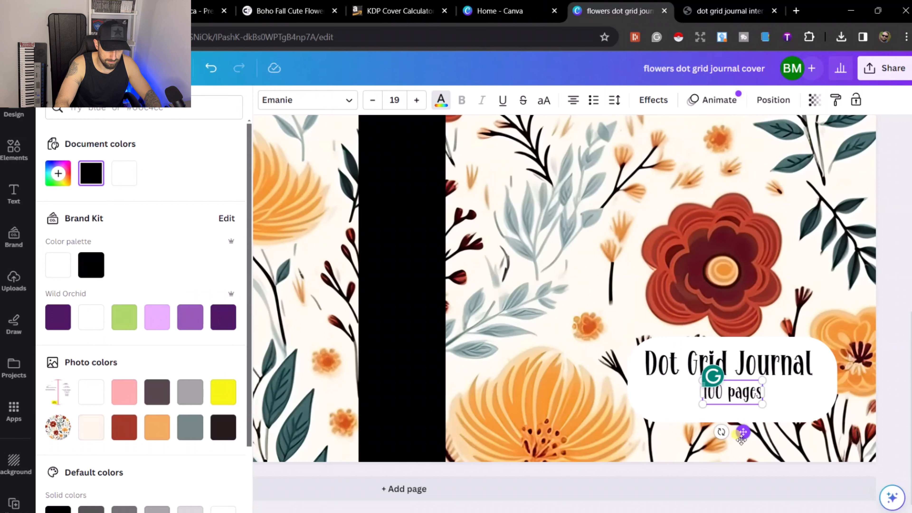
scroll(668, 399, down, 5)
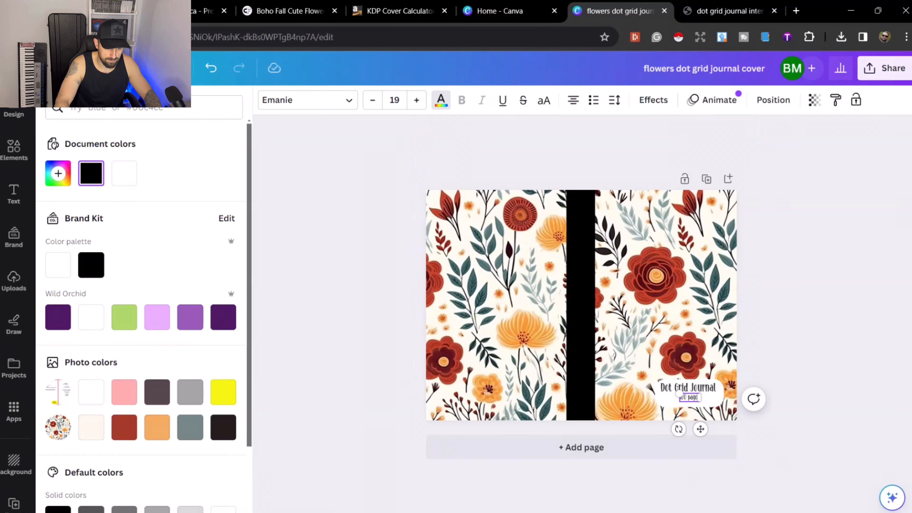
scroll(808, 400, up, 1)
key(Escape)
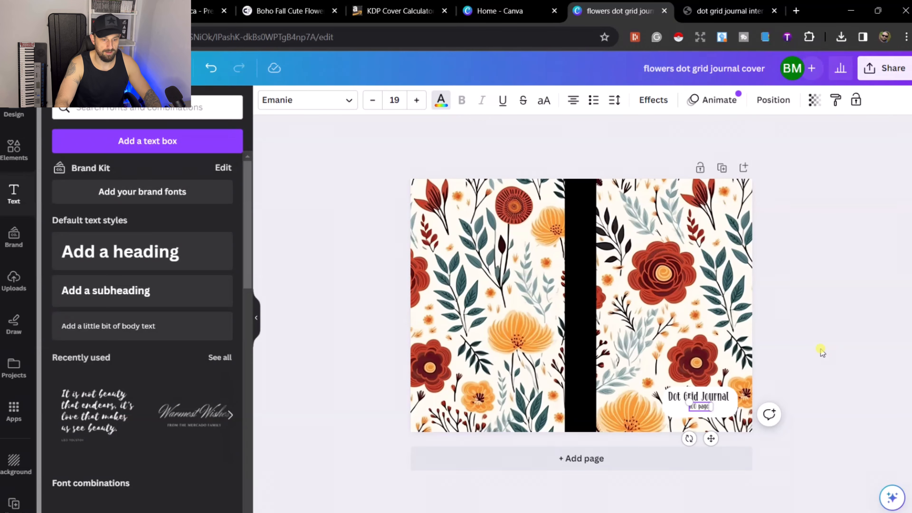
click(813, 327)
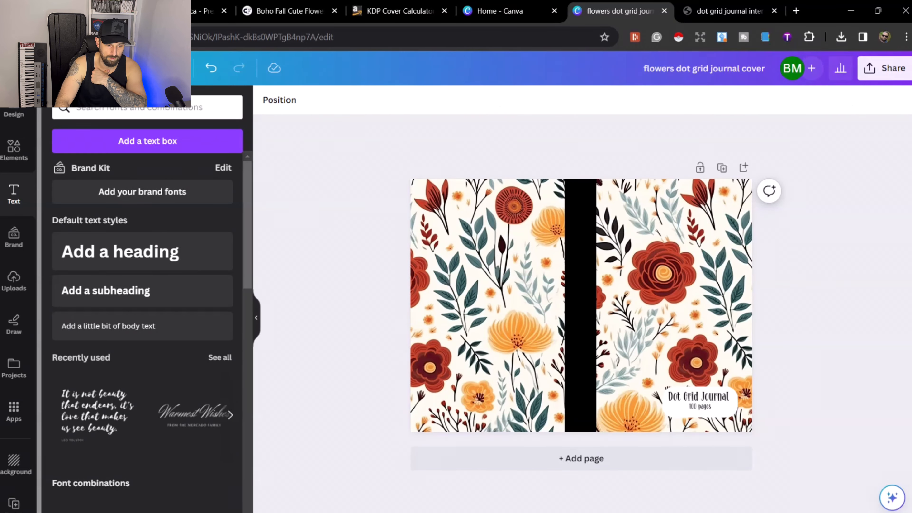
scroll(689, 275, up, 2)
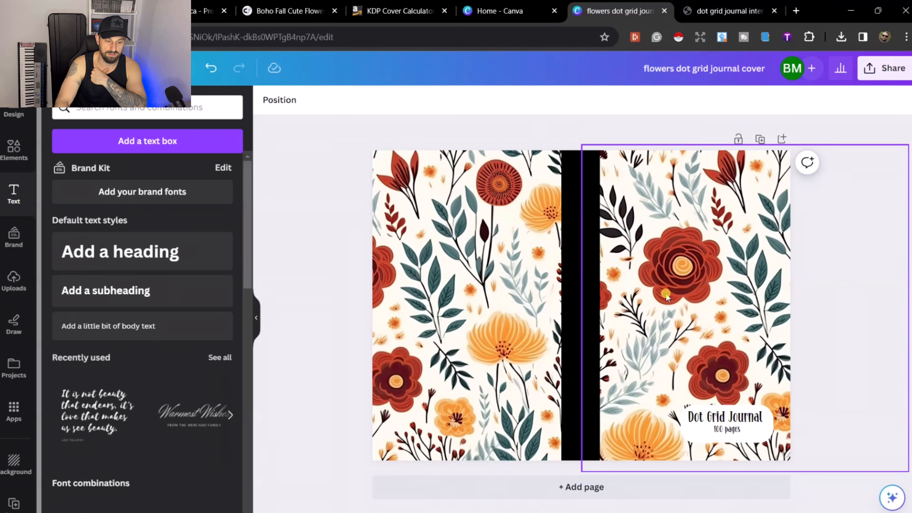